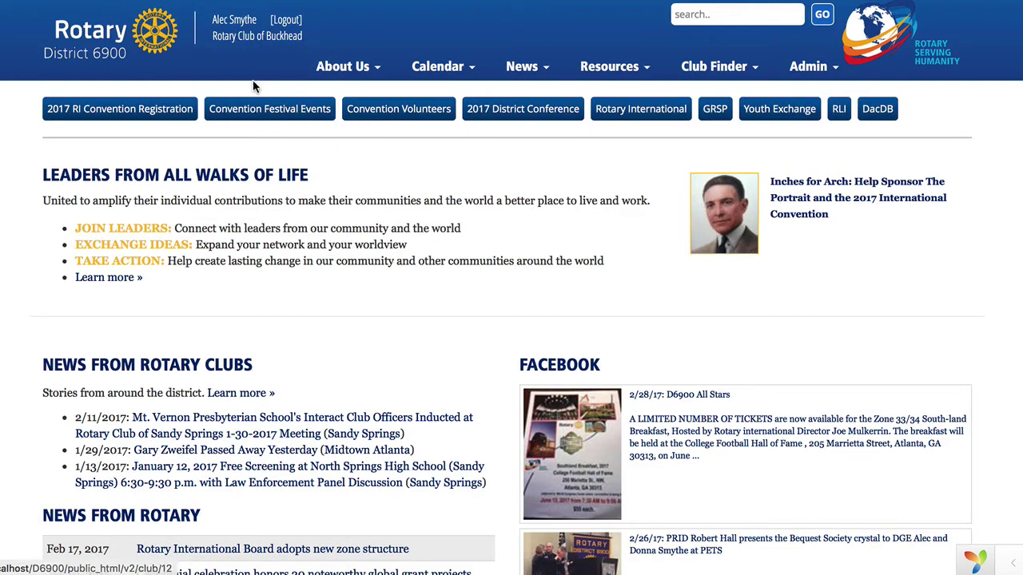
- Open a blank grant request form from the grants administration page
{"action": "left_click", "coordinate": [812, 70]}
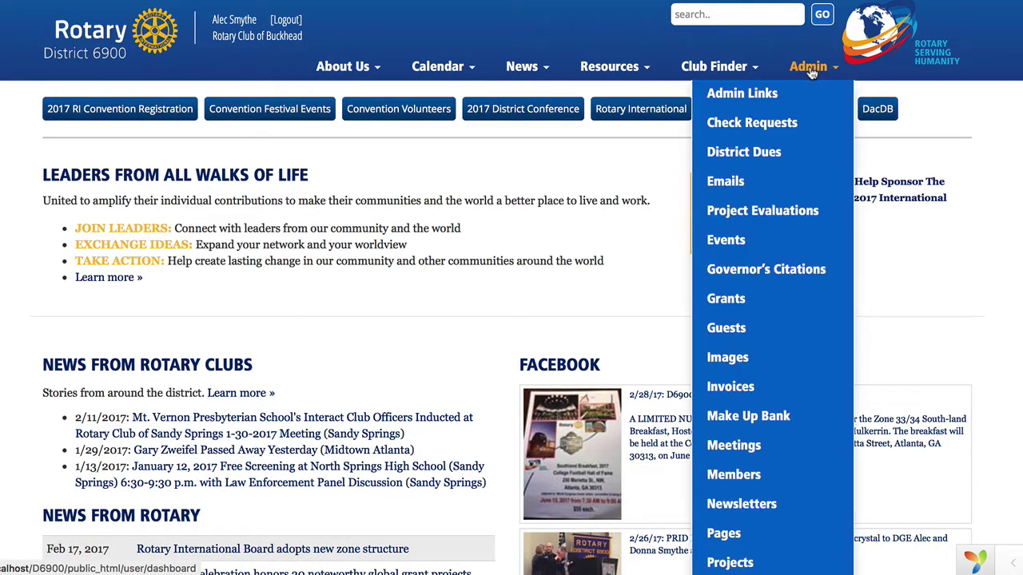
{"action": "left_click", "coordinate": [739, 298]}
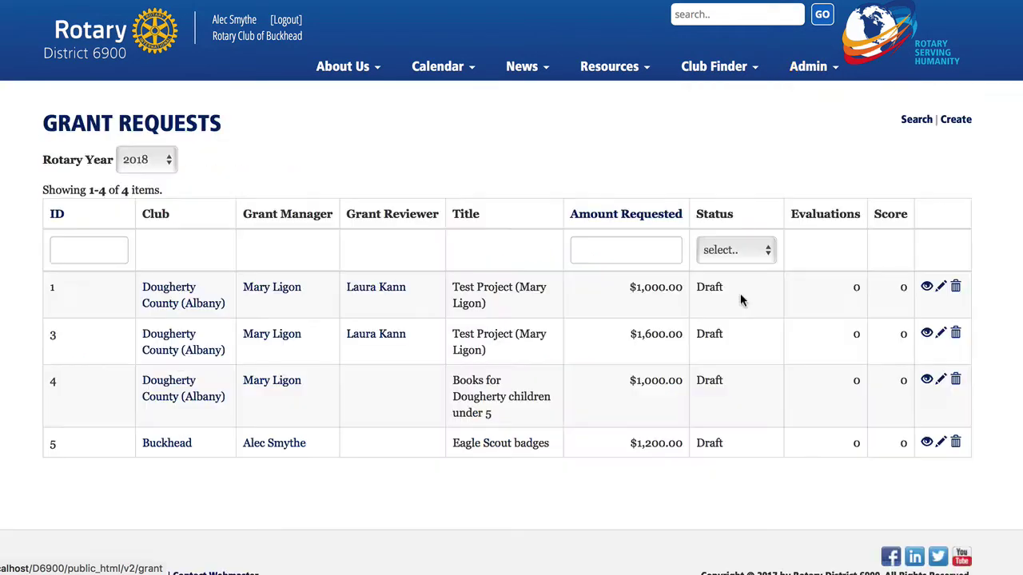
{"action": "left_click", "coordinate": [956, 119]}
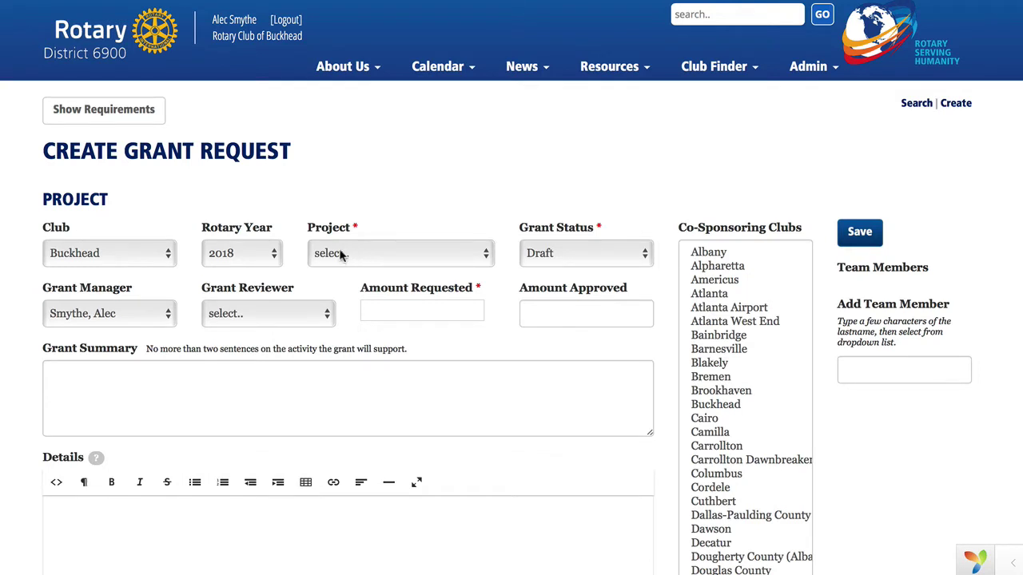
- Select the Eagle Scout badges project for the grant request and check the available grant statuses
{"action": "left_click", "coordinate": [359, 251]}
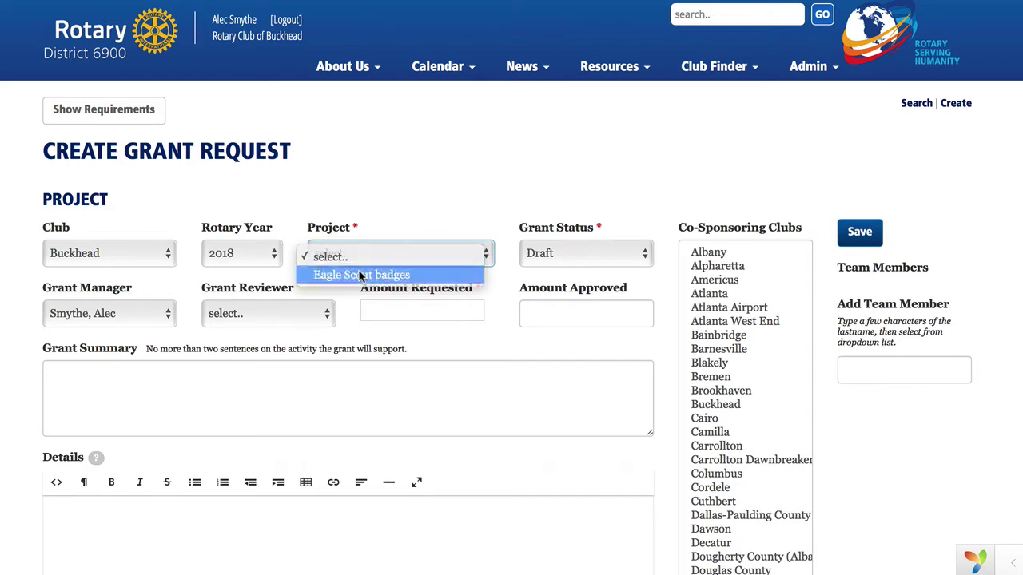
{"action": "left_click", "coordinate": [359, 275]}
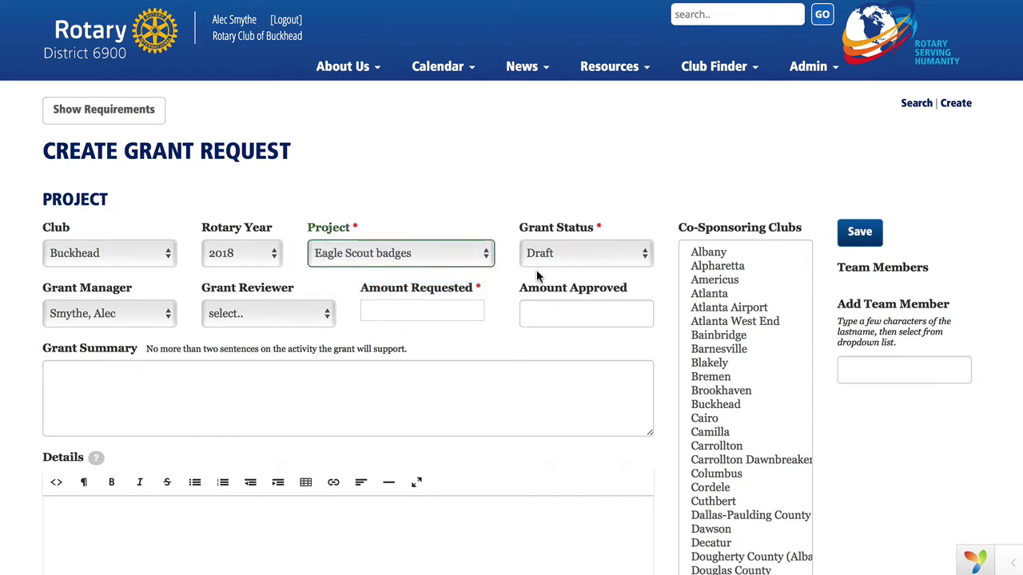
{"action": "left_click", "coordinate": [587, 258]}
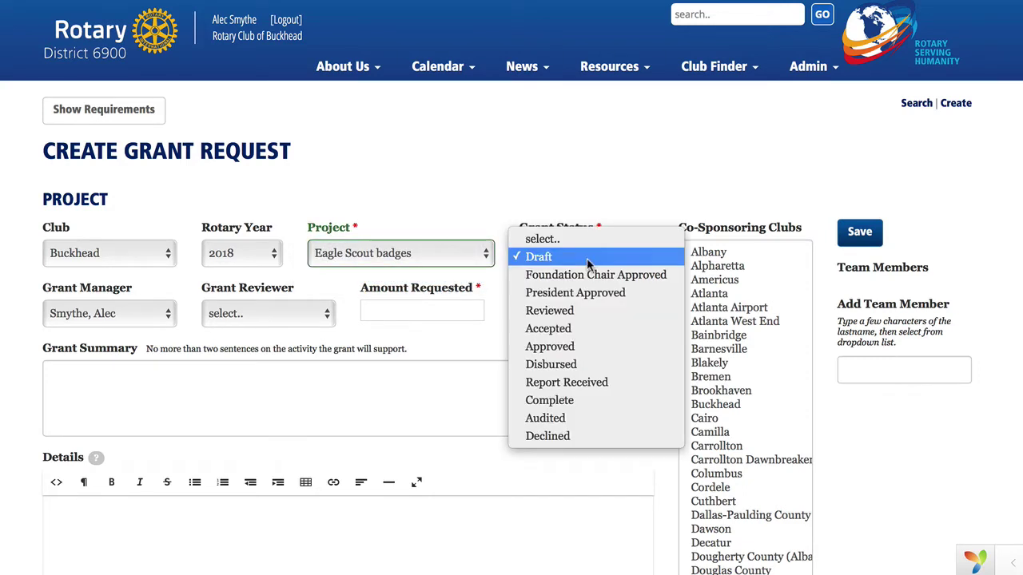
{"action": "left_click", "coordinate": [619, 185]}
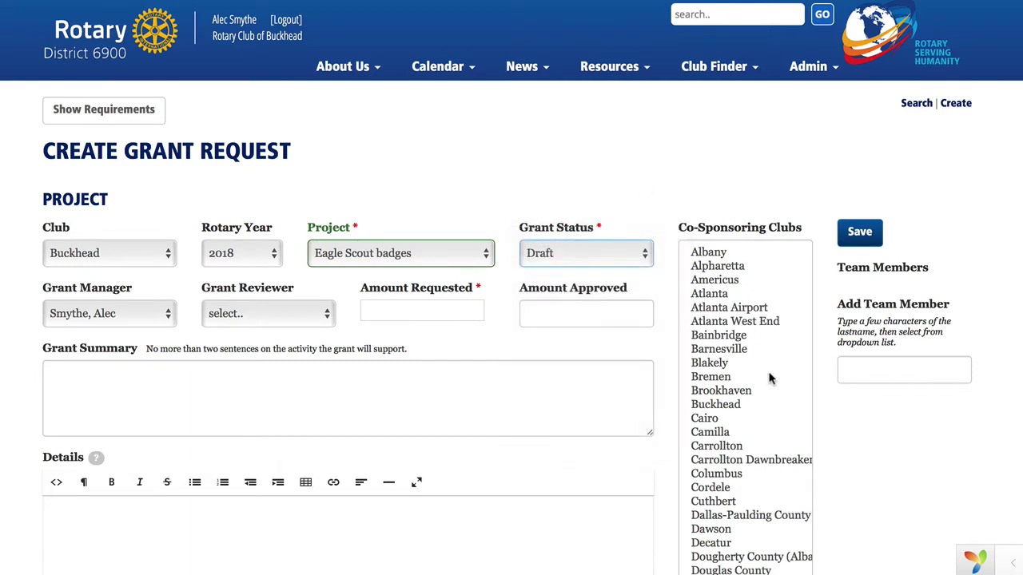
- Select both Brookhaven and Decatur as co-sponsoring clubs for the grant
{"action": "scroll", "coordinate": [729, 397], "scroll_direction": "down", "scroll_amount": 3}
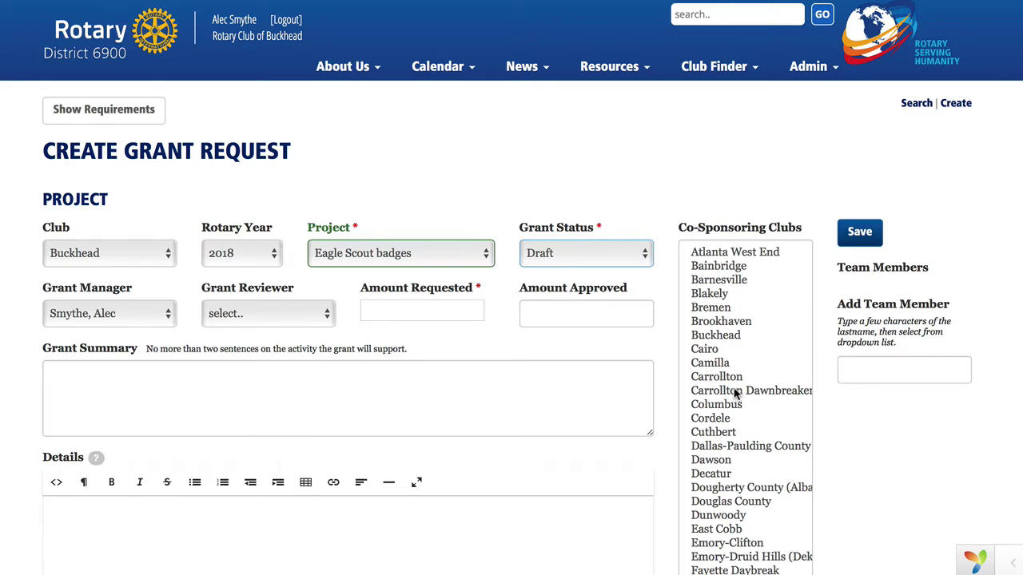
{"action": "left_click", "coordinate": [721, 323]}
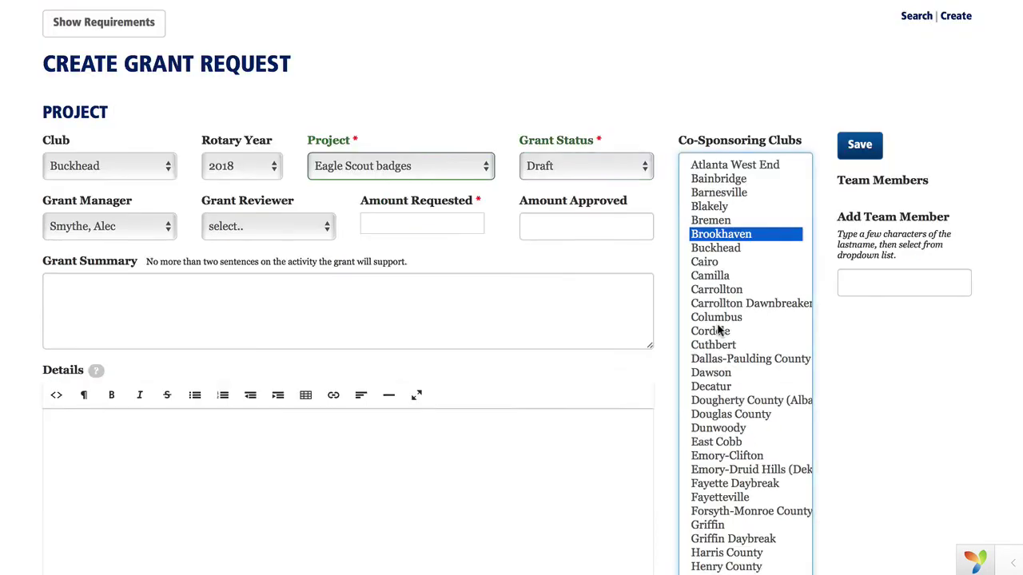
{"action": "scroll", "coordinate": [719, 332], "scroll_direction": "down", "scroll_amount": 3}
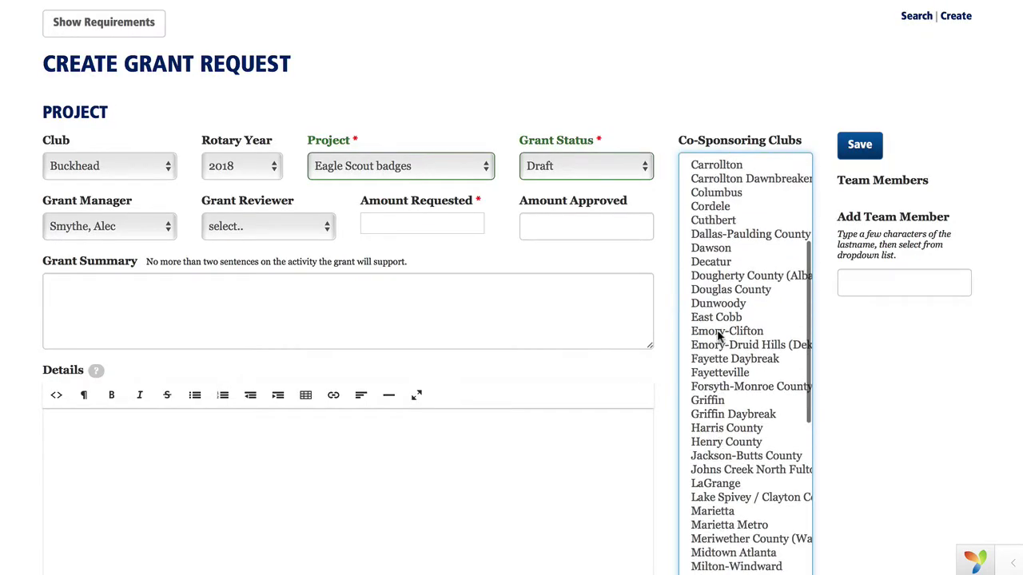
{"action": "scroll", "coordinate": [718, 336], "scroll_direction": "up", "scroll_amount": 2}
{"action": "left_click", "coordinate": [729, 319], "text": "super"}
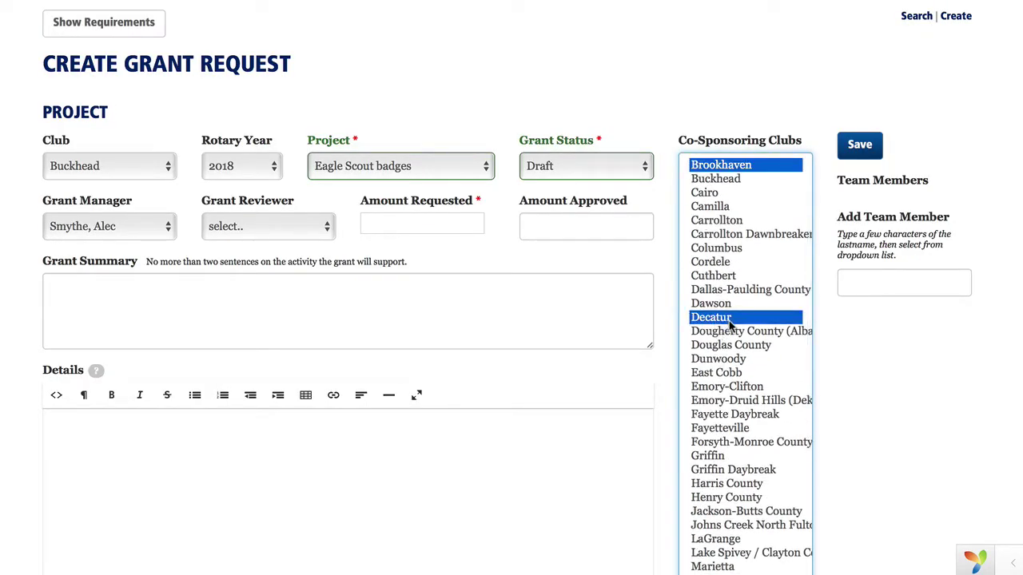
- Set the amount requested to 1200 and enter the grant summary "Eagle badges for Atlanta Council Eagle Scouts"
{"action": "left_click", "coordinate": [191, 314]}
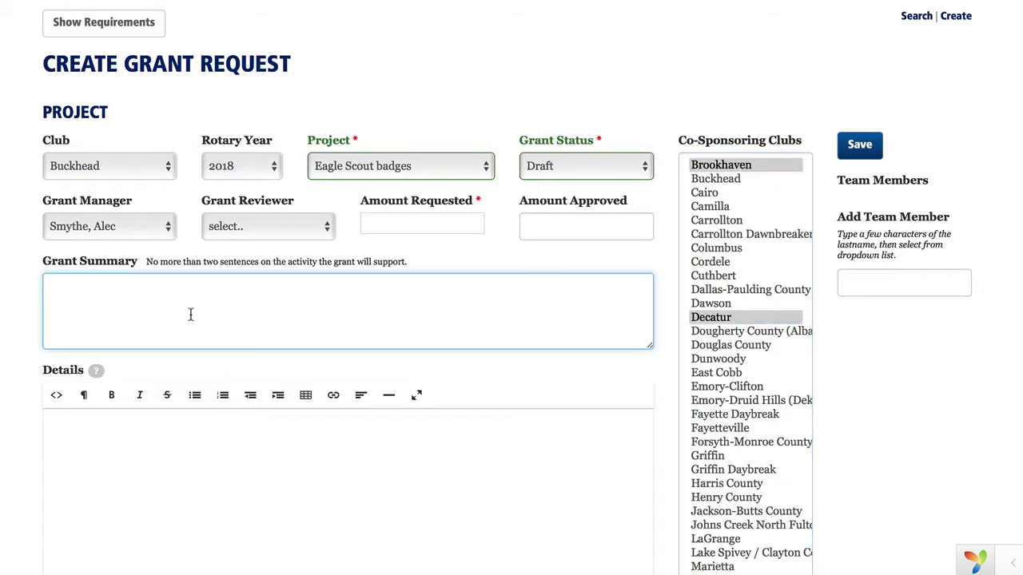
{"action": "left_click", "coordinate": [391, 224]}
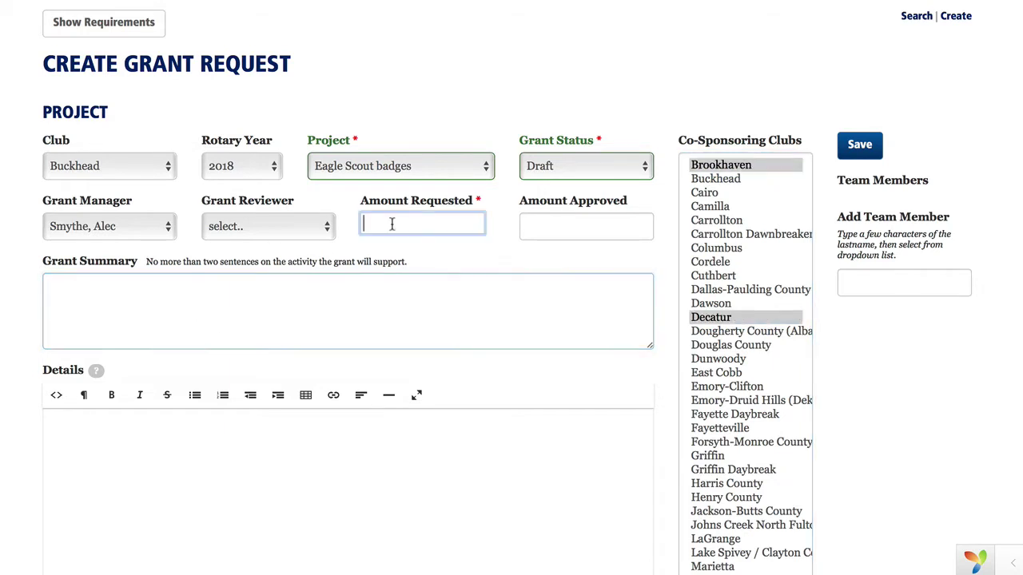
{"action": "type", "text": "1200"}
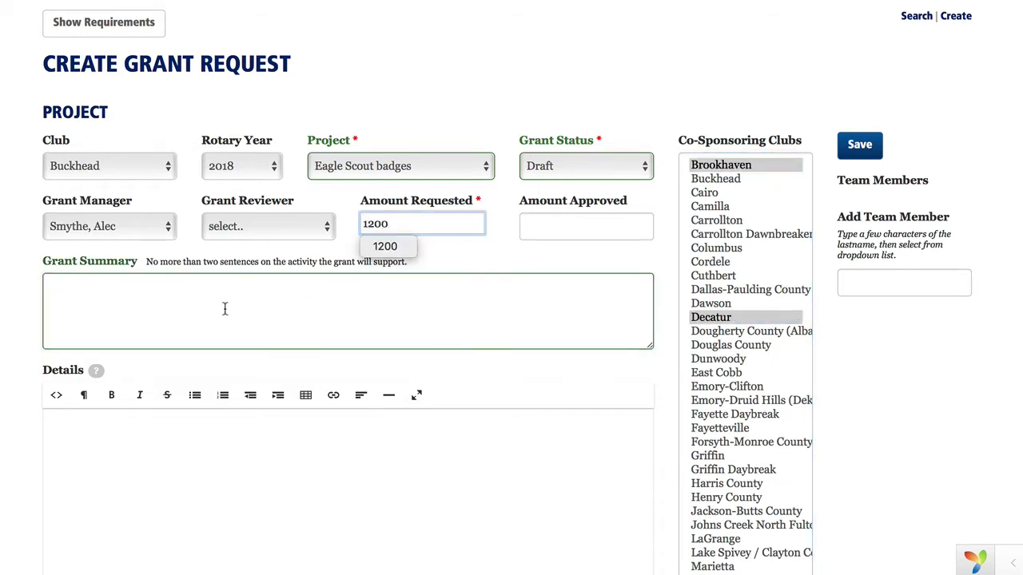
{"action": "left_click", "coordinate": [225, 309]}
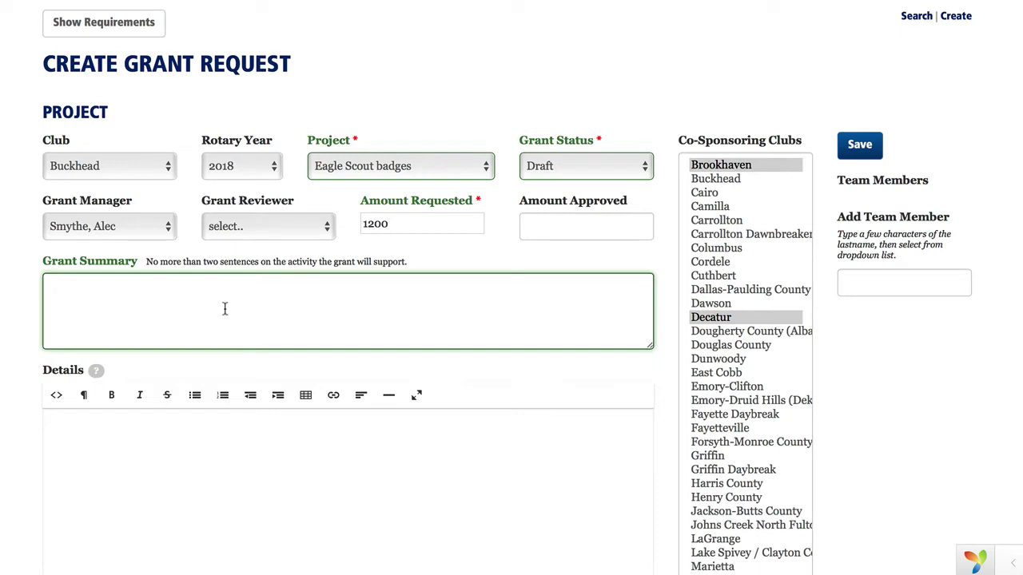
{"action": "type", "text": "Eagle badges for A"}
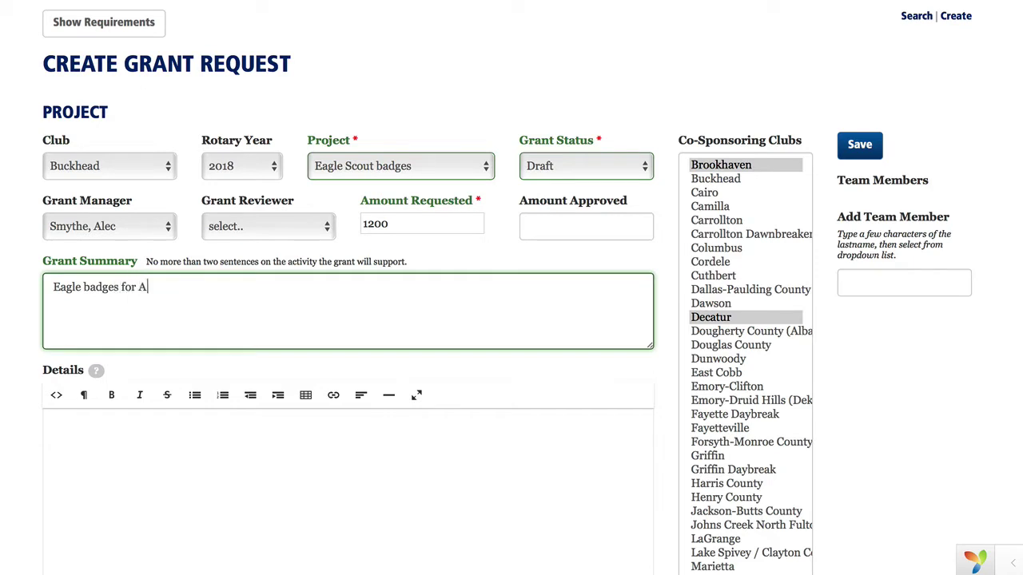
{"action": "type", "text": "tlanta Council Eagle Scouts"}
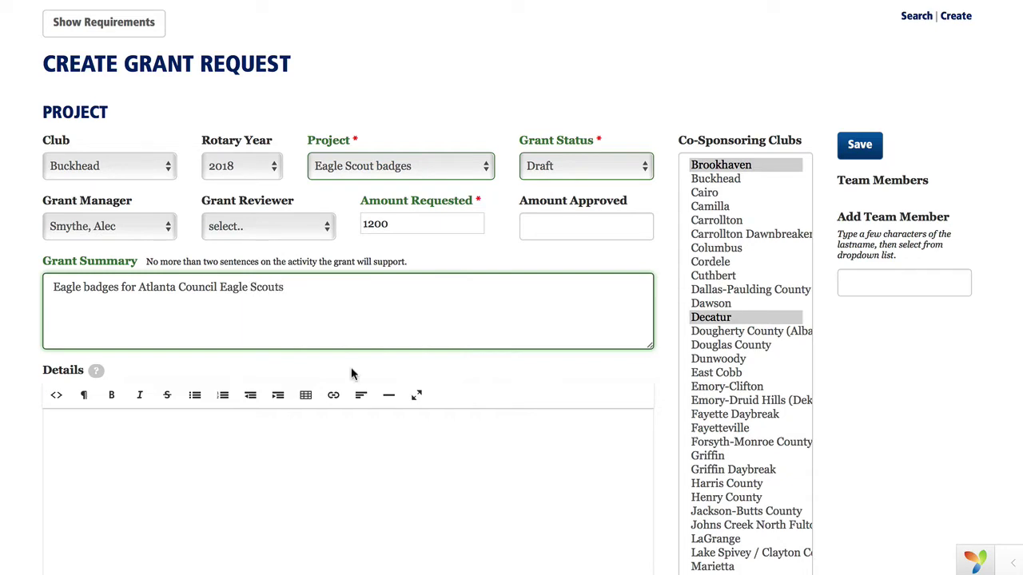
- Check the guidance for the grant details, and set the start date to 9/1/2017 and the end date to 10/31/2017
{"action": "scroll", "coordinate": [359, 395], "scroll_direction": "down", "scroll_amount": 3}
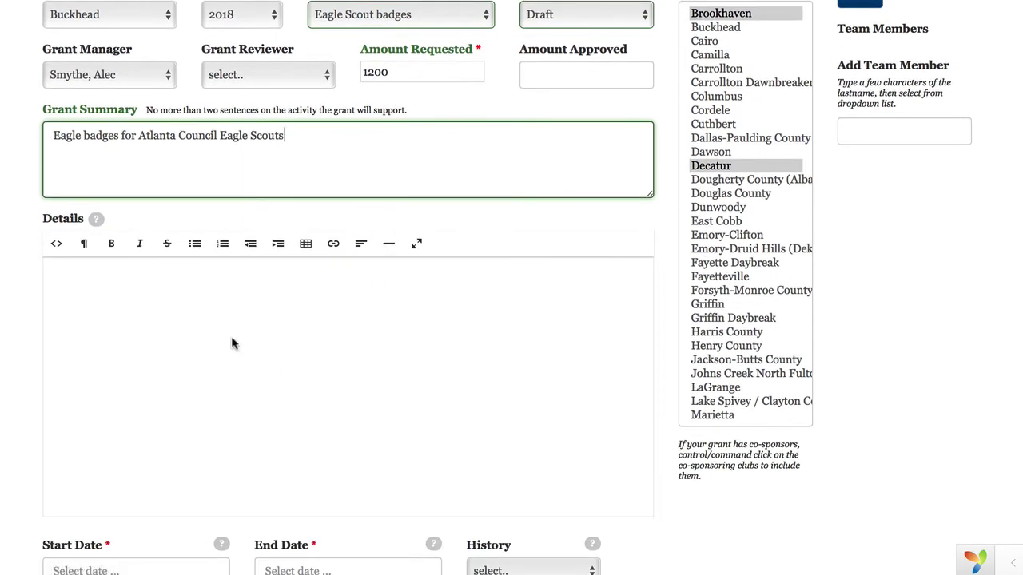
{"action": "mouse_move", "coordinate": [96, 224]}
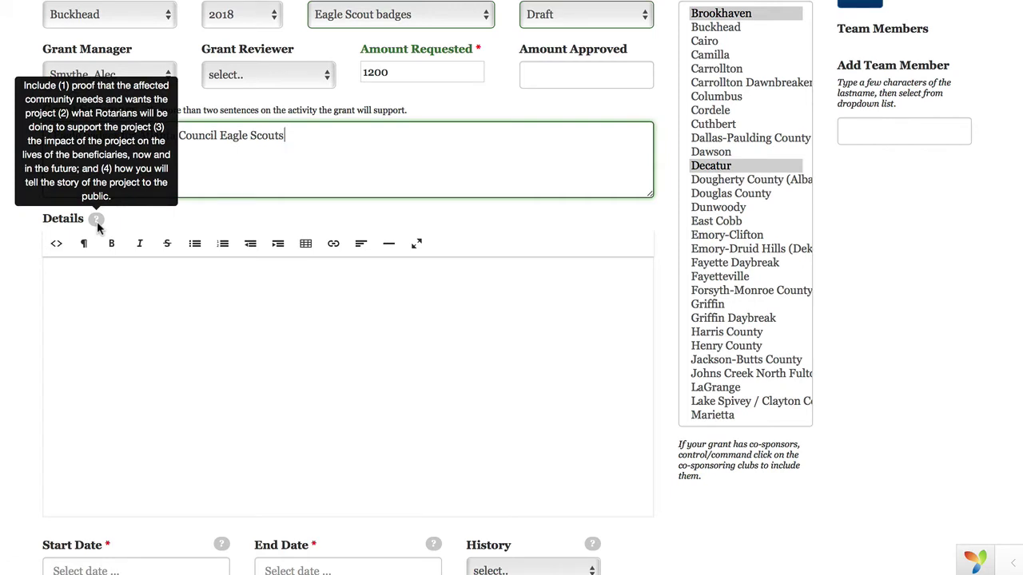
{"action": "scroll", "coordinate": [187, 321], "scroll_direction": "down", "scroll_amount": 3}
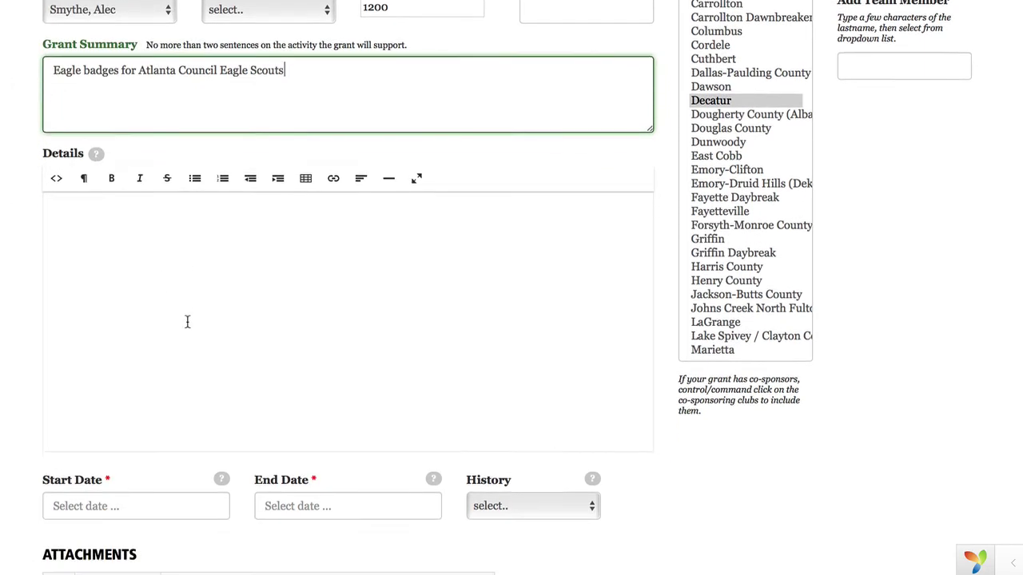
{"action": "scroll", "coordinate": [187, 321], "scroll_direction": "down", "scroll_amount": 2}
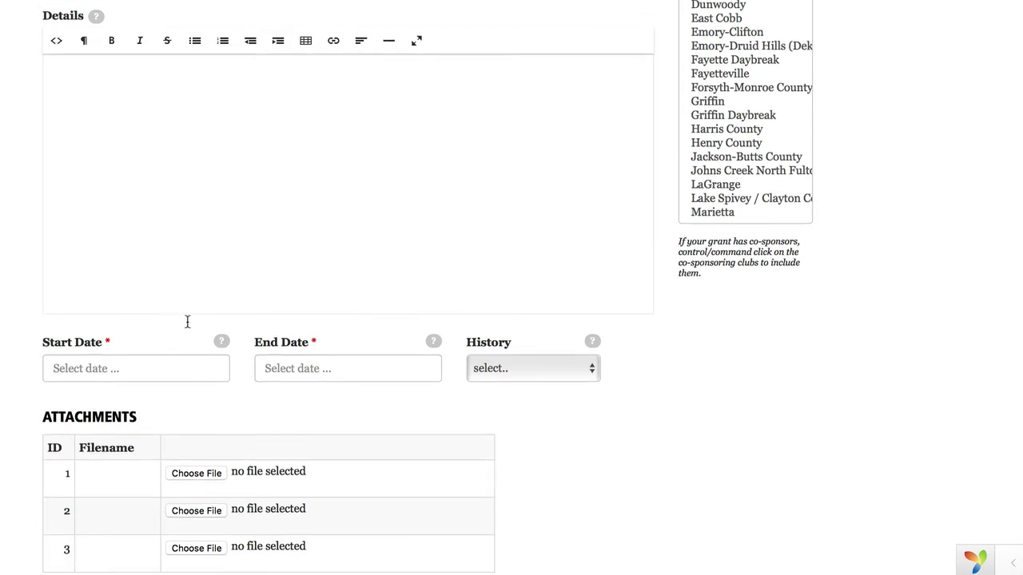
{"action": "left_click", "coordinate": [119, 363]}
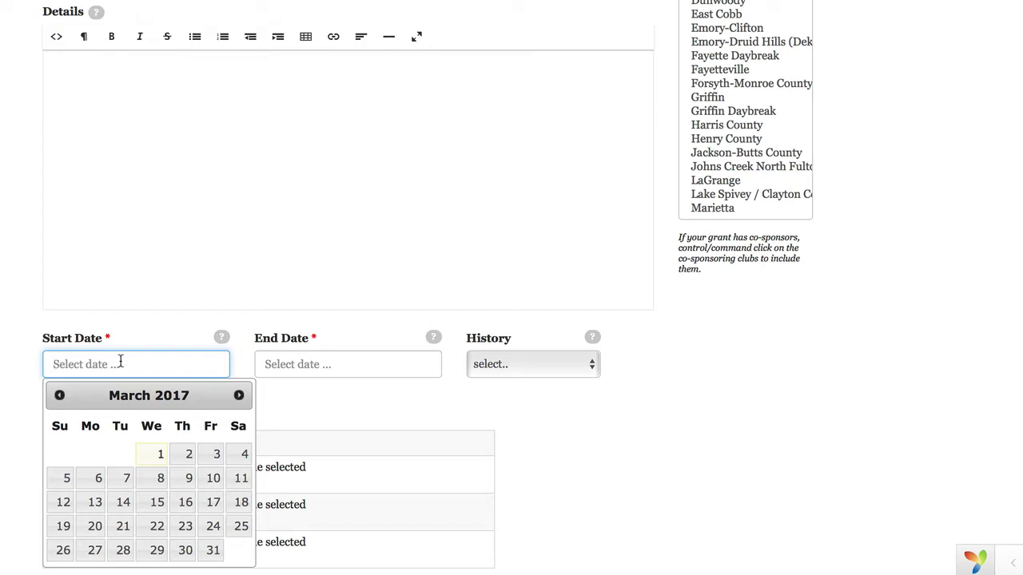
{"action": "type", "text": "9/1/201"}
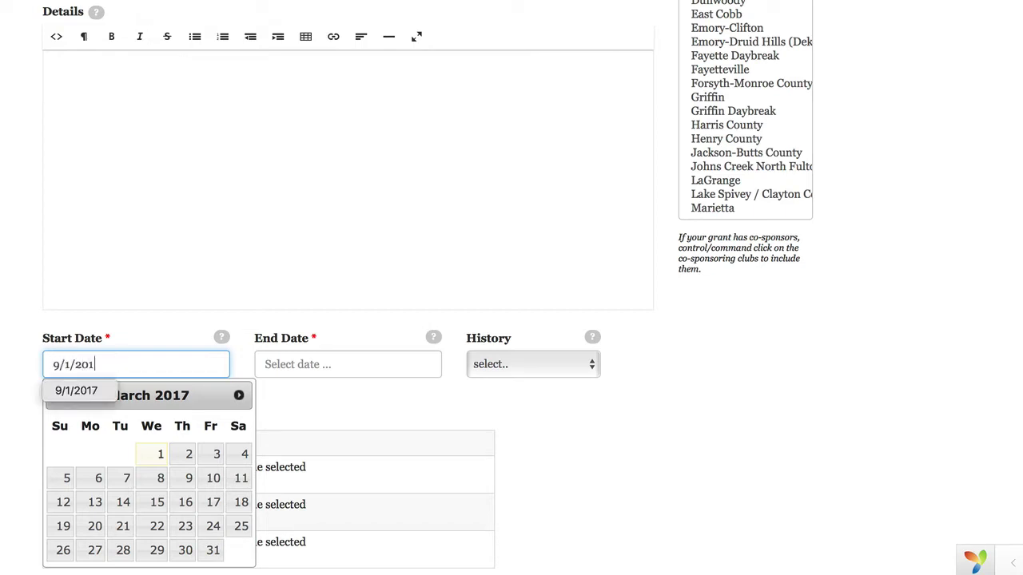
{"action": "type", "text": "7"}
{"action": "key", "text": "Tab"}
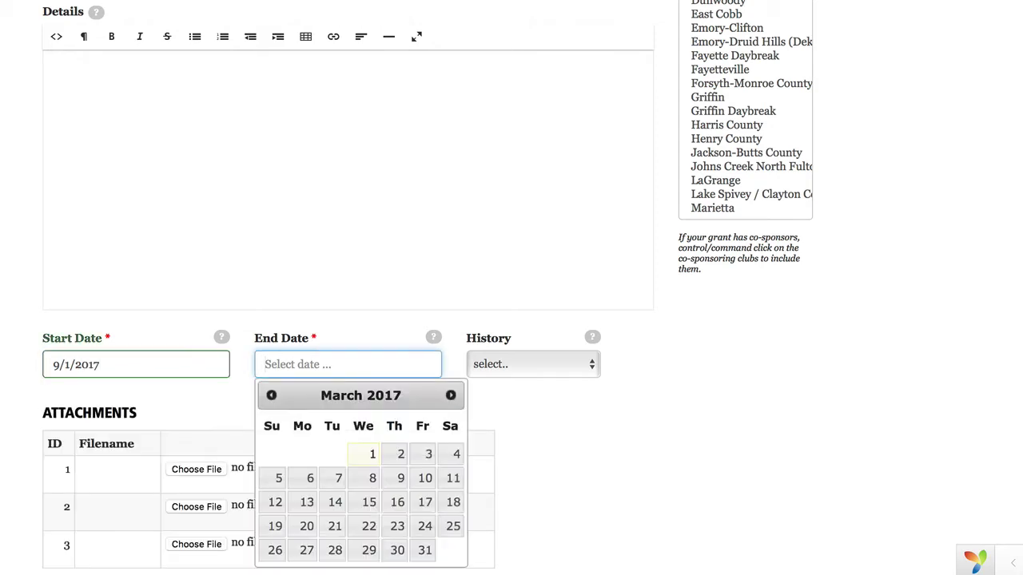
{"action": "type", "text": "10/31/2017"}
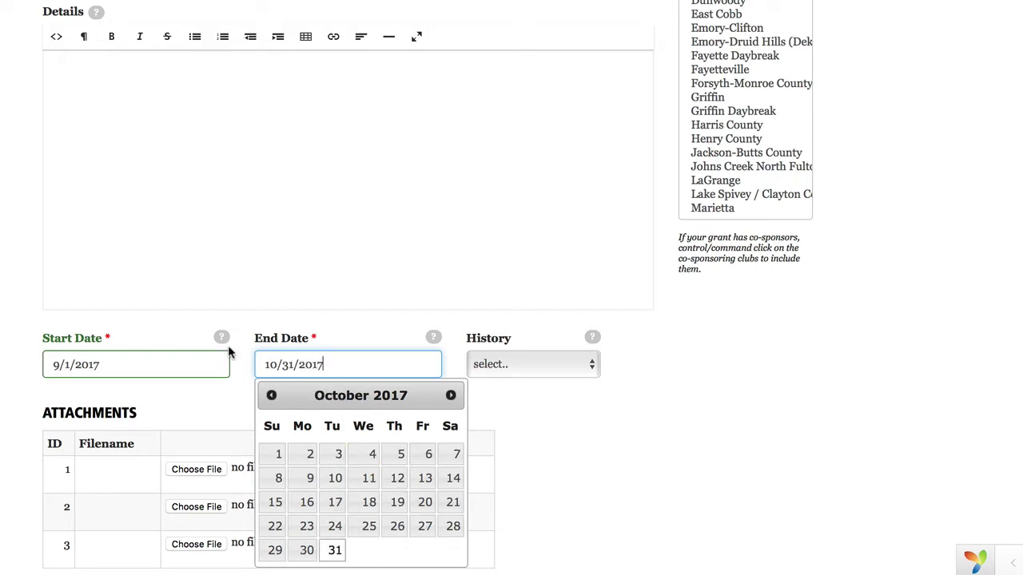
- Set the grant's project history to "More than three years"
{"action": "scroll", "coordinate": [168, 373], "scroll_direction": "down", "scroll_amount": 3}
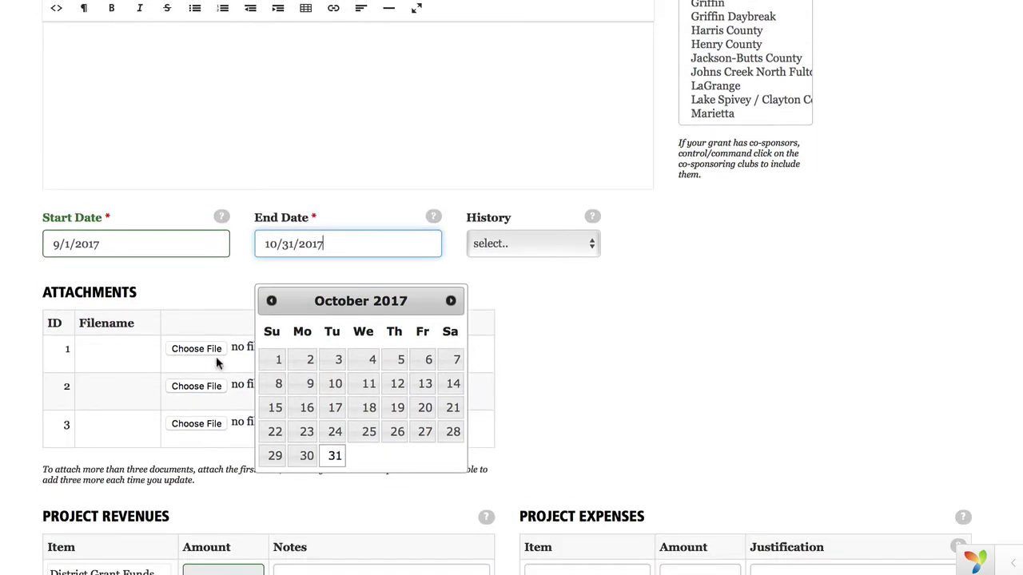
{"action": "left_click", "coordinate": [564, 245]}
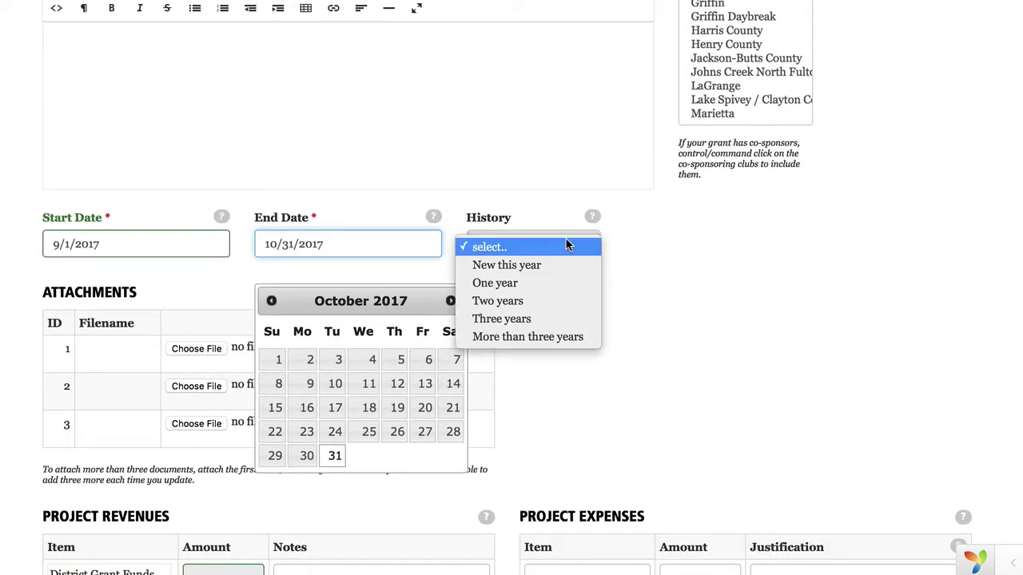
{"action": "left_click", "coordinate": [551, 336]}
- Add a project revenue item "Club Funding" with an amount of 1200 below the district grant funds
{"action": "scroll", "coordinate": [559, 336], "scroll_direction": "down", "scroll_amount": 4}
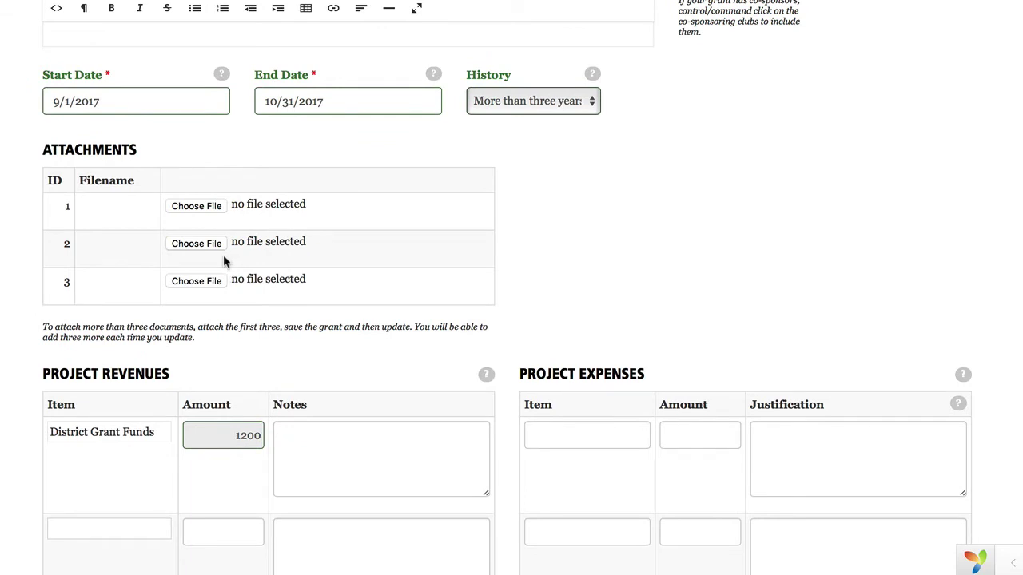
{"action": "scroll", "coordinate": [223, 255], "scroll_direction": "down", "scroll_amount": 3}
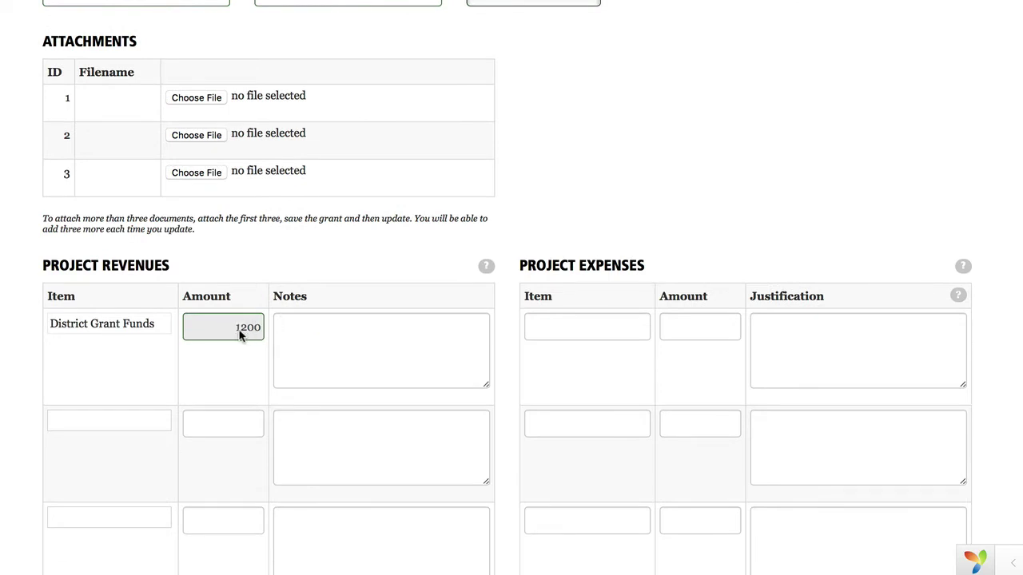
{"action": "left_click", "coordinate": [122, 422]}
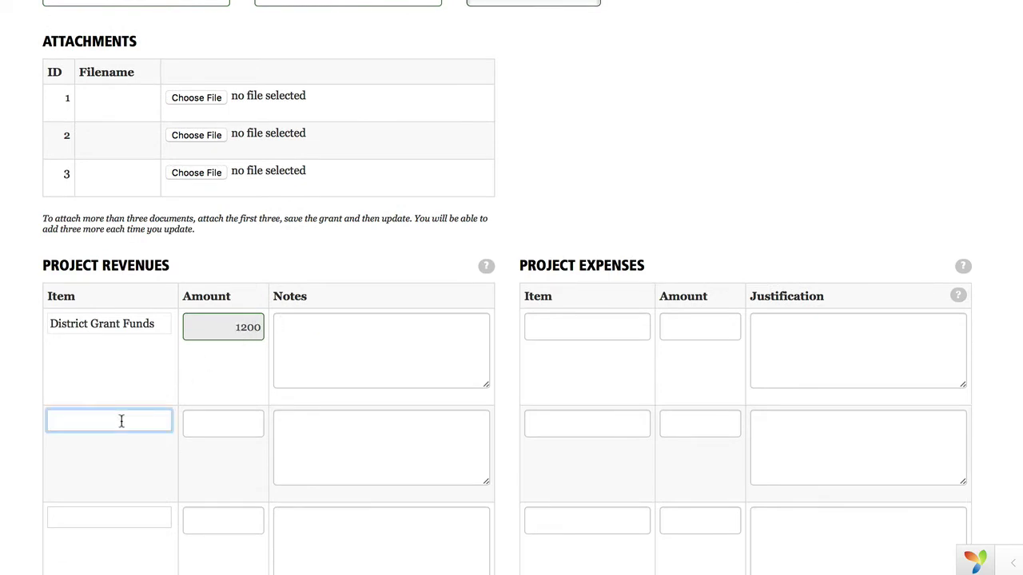
{"action": "type", "text": "Club Funding"}
{"action": "key", "text": "Tab"}
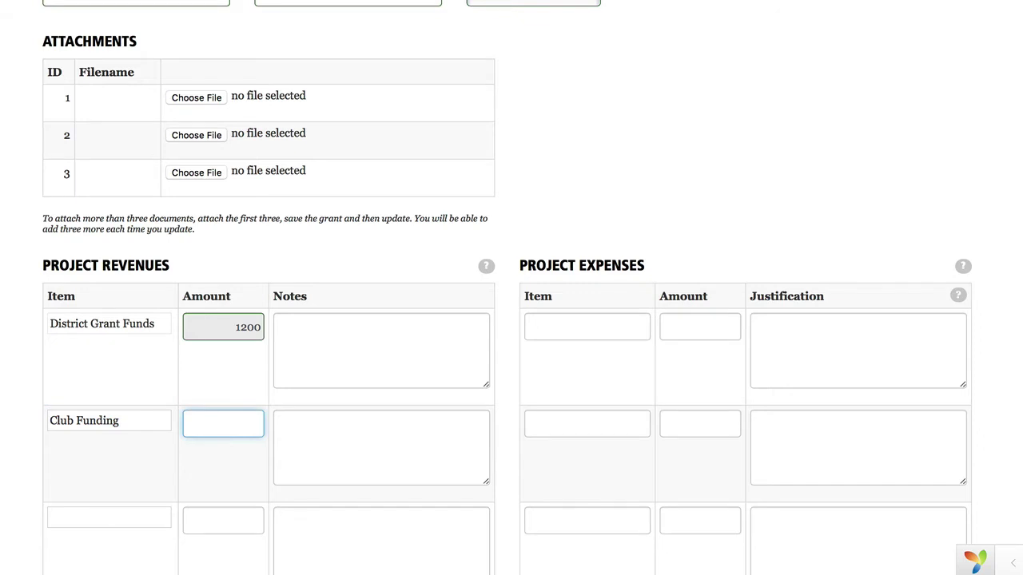
{"action": "type", "text": "1200"}
{"action": "key", "text": "Tab"}
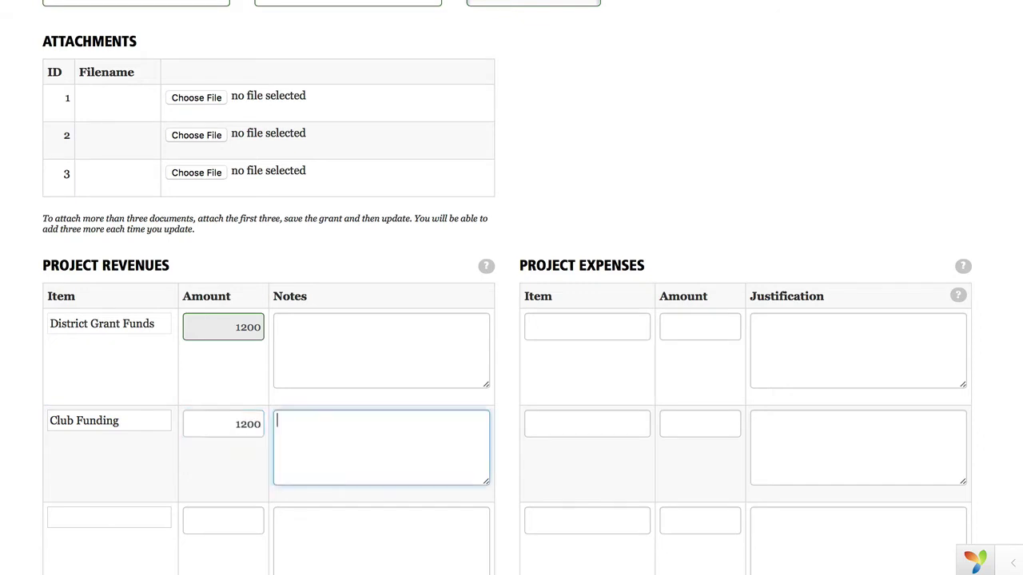
- Add a project expense item "Eagle Badges" with an amount of 2400 and the justification "$30 a badge x 80 badges"
{"action": "left_click", "coordinate": [552, 330]}
{"action": "type", "text": "Eagle Bd"}
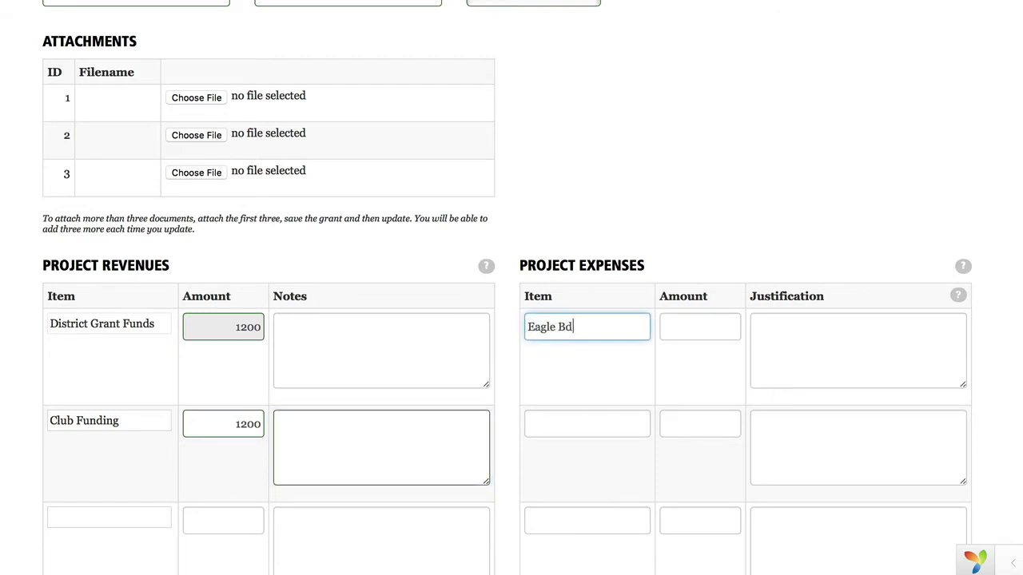
{"action": "key", "text": "BackSpace"}
{"action": "type", "text": "adges"}
{"action": "key", "text": "Tab"}
{"action": "type", "text": "2400"}
{"action": "key", "text": "Tab"}
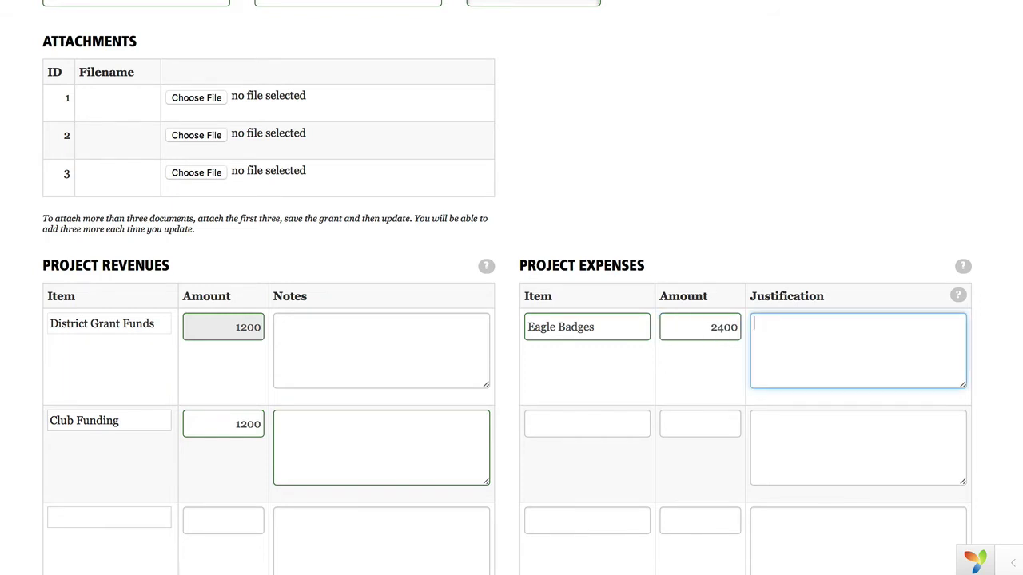
{"action": "type", "text": "$30 a badge x 80 badges"}
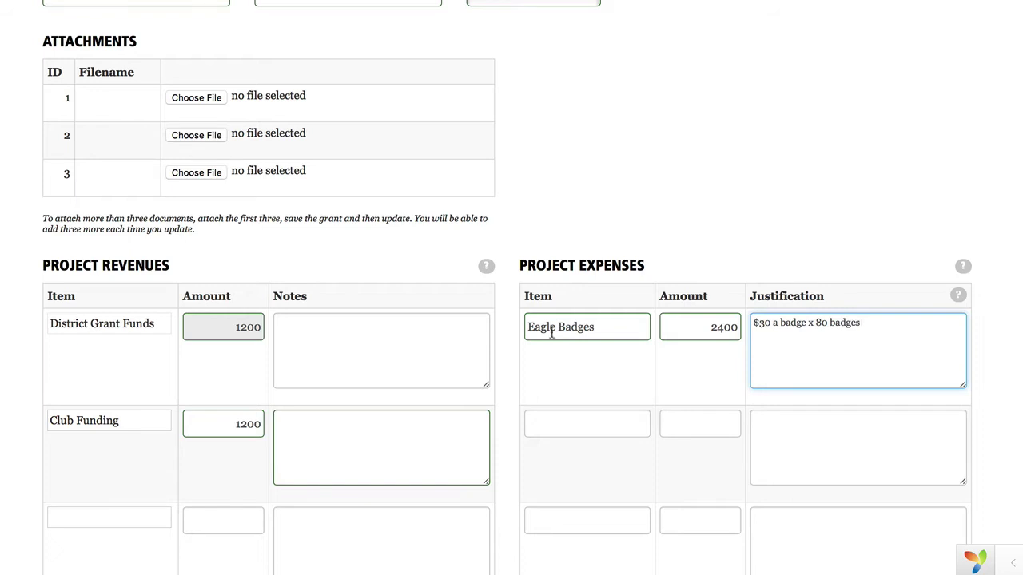
- Review the completed grant request form and save the new grant
{"action": "scroll", "coordinate": [511, 354], "scroll_direction": "down", "scroll_amount": 3}
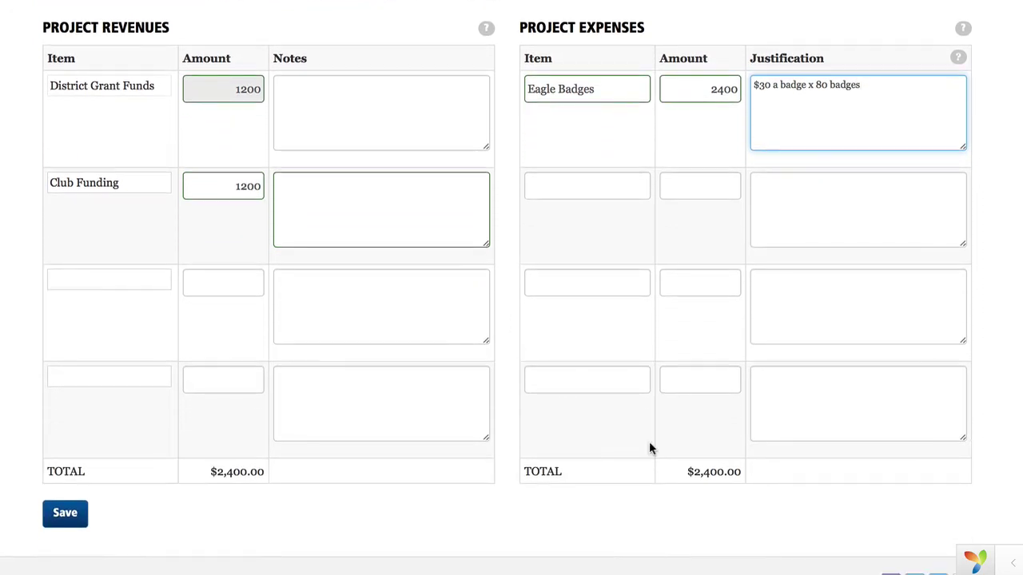
{"action": "scroll", "coordinate": [358, 369], "scroll_direction": "up", "scroll_amount": 10}
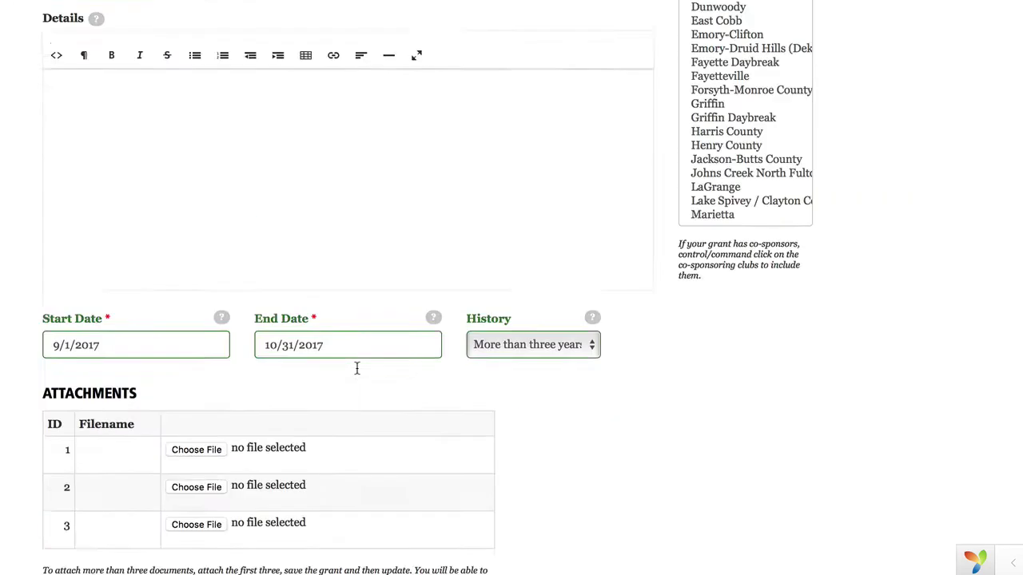
{"action": "scroll", "coordinate": [357, 369], "scroll_direction": "up", "scroll_amount": 5}
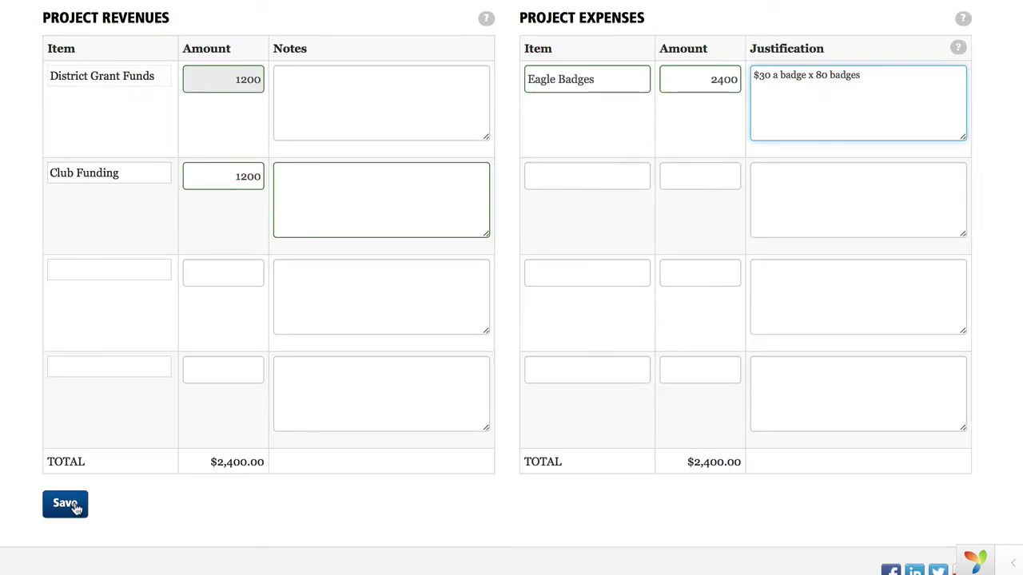
{"action": "left_click", "coordinate": [73, 506]}
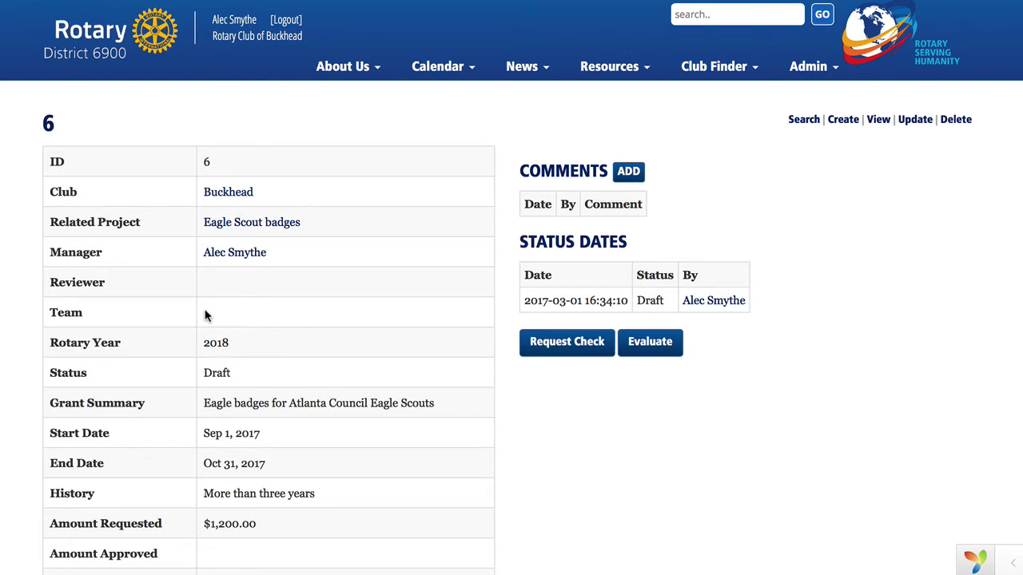
- Open the saved grant for updating and add two team members by looking up their last names
{"action": "left_click", "coordinate": [915, 119]}
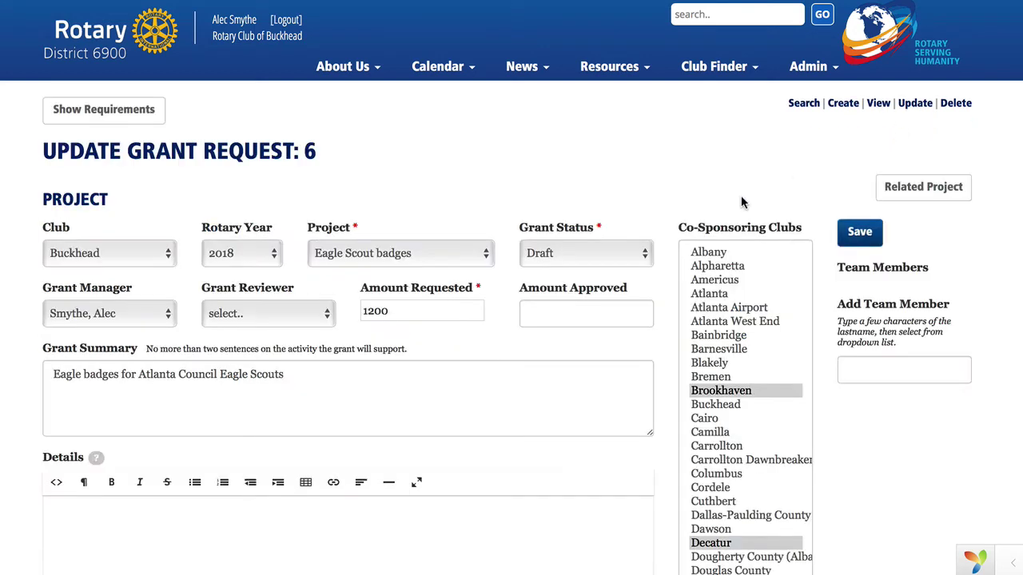
{"action": "left_click", "coordinate": [863, 369]}
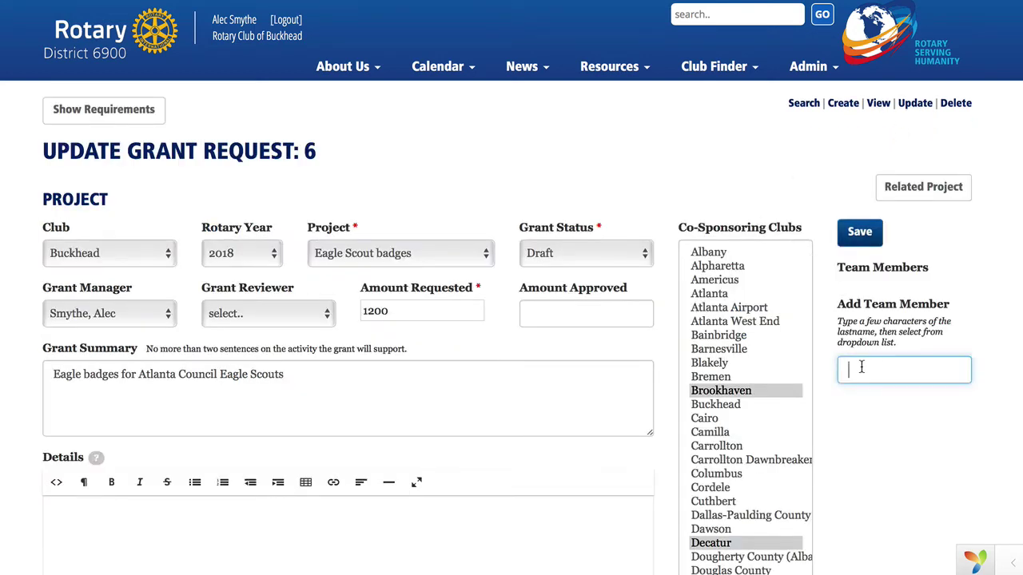
{"action": "type", "text": "klein"}
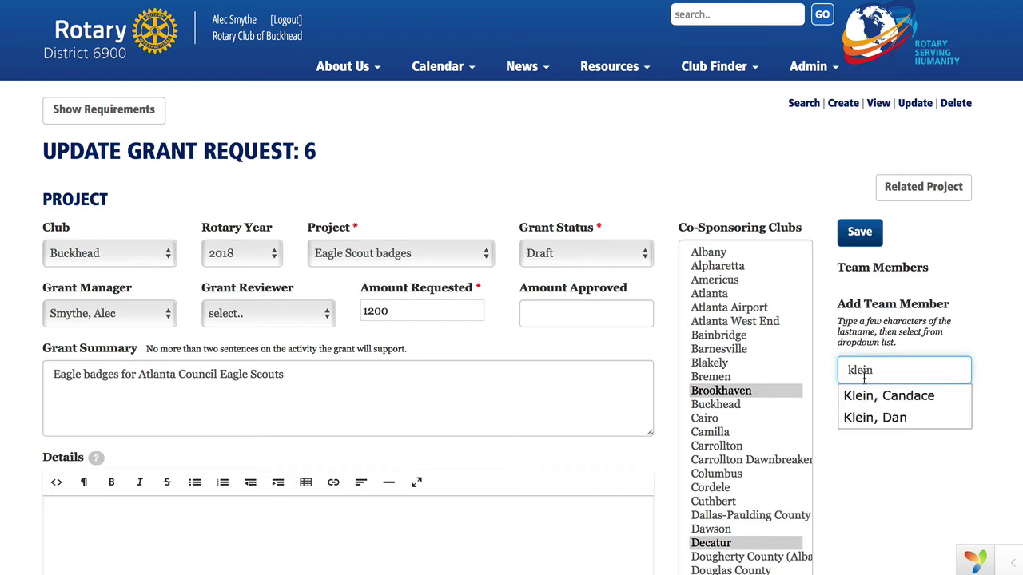
{"action": "left_click", "coordinate": [863, 396]}
{"action": "type", "text": "hardan"}
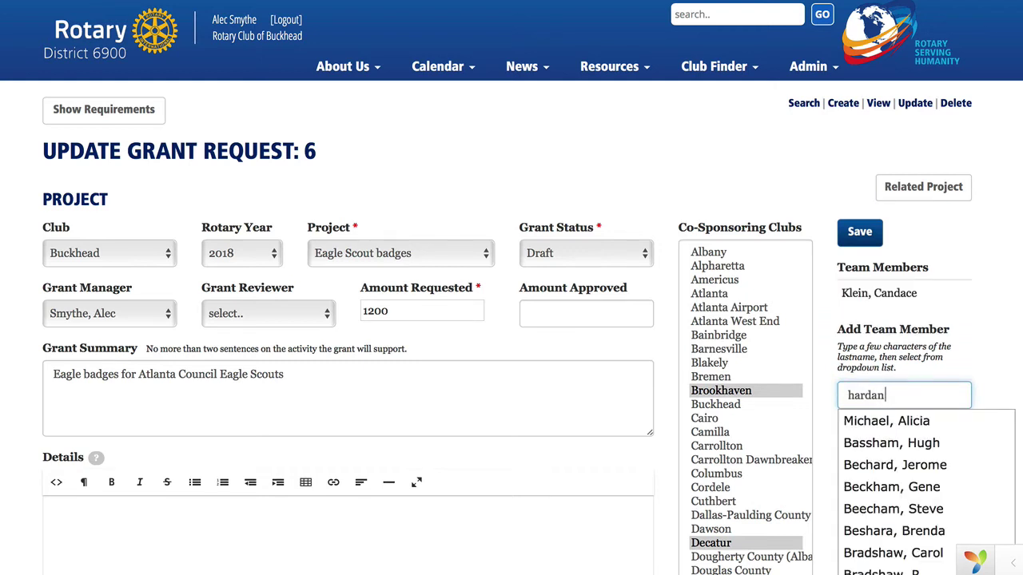
{"action": "key", "text": "ctrl+a"}
{"action": "key", "text": "BackSpace"}
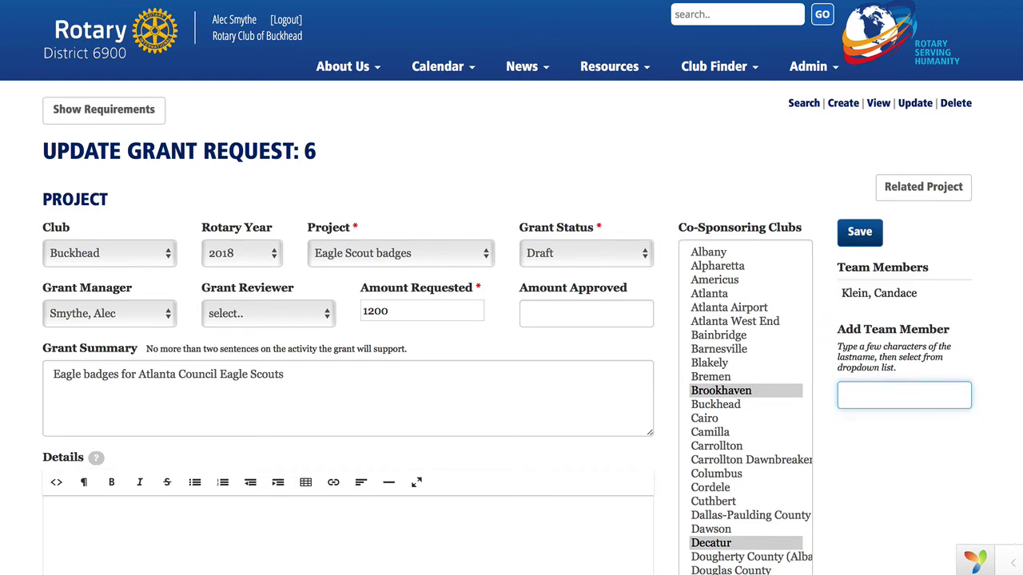
{"action": "type", "text": "hard"}
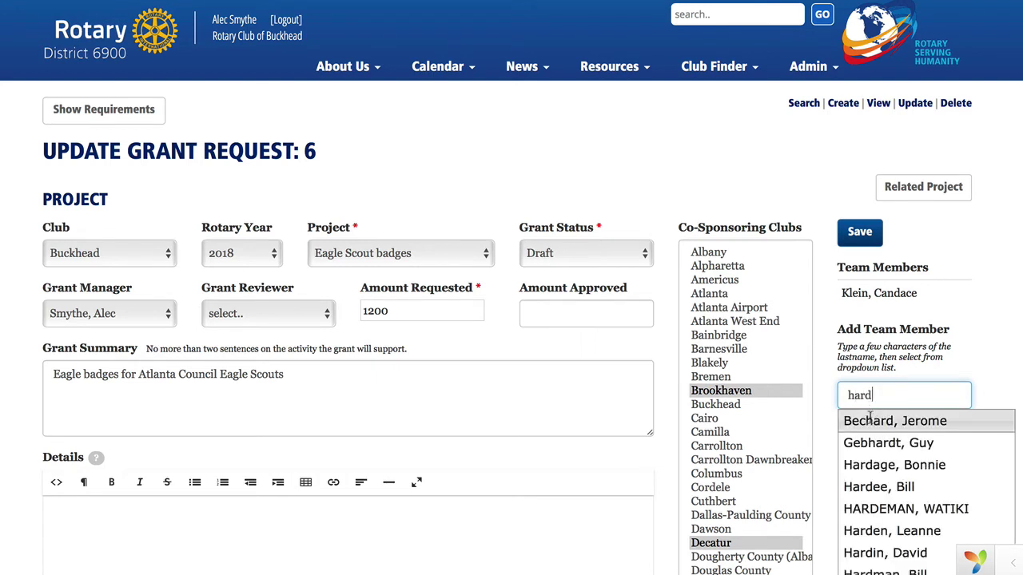
{"action": "left_click", "coordinate": [874, 464]}
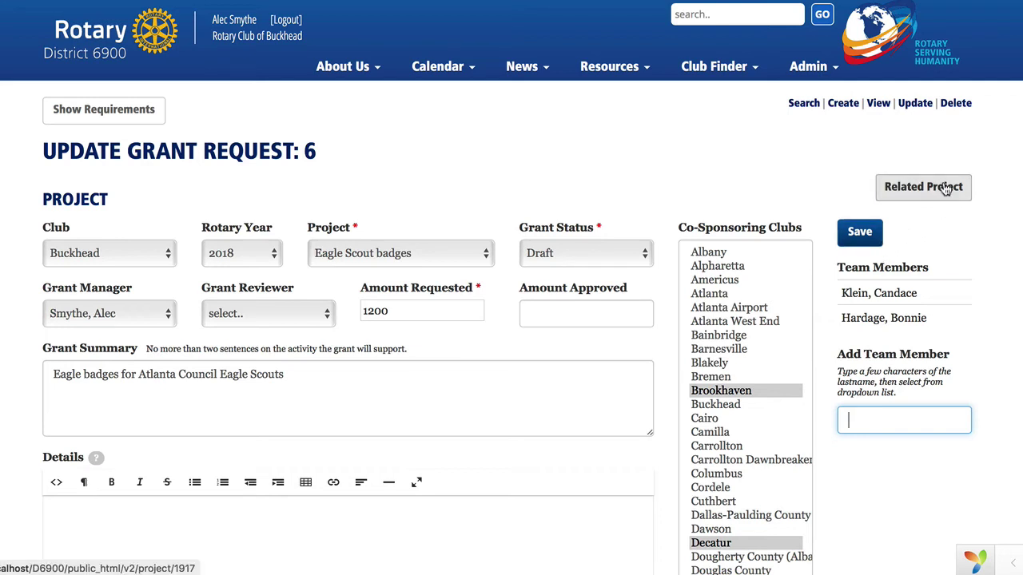
- Read and acknowledge the project requirements, and save the updated grant request
{"action": "left_click", "coordinate": [68, 116]}
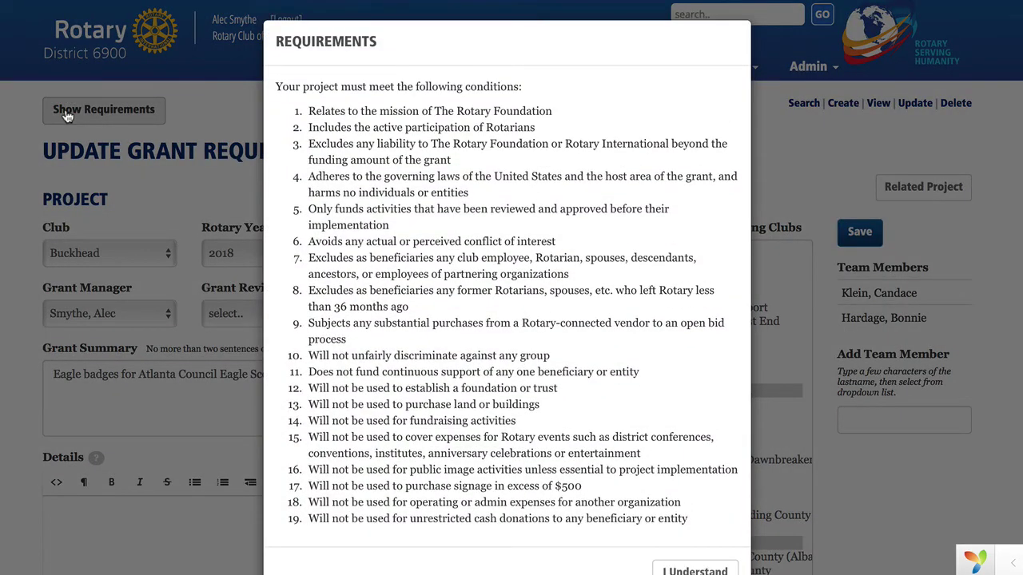
{"action": "left_click", "coordinate": [695, 571]}
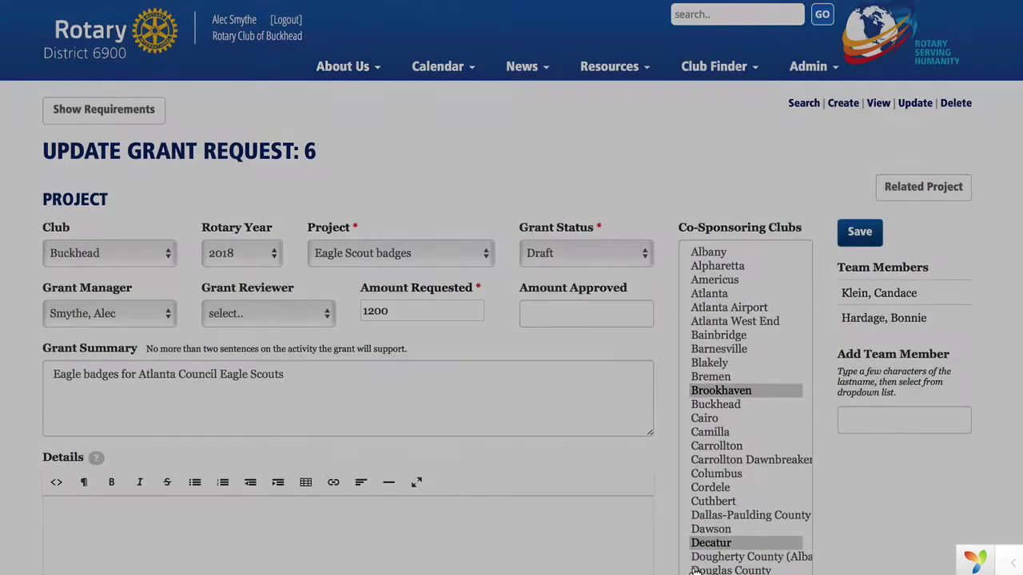
{"action": "scroll", "coordinate": [731, 487], "scroll_direction": "down", "scroll_amount": 3}
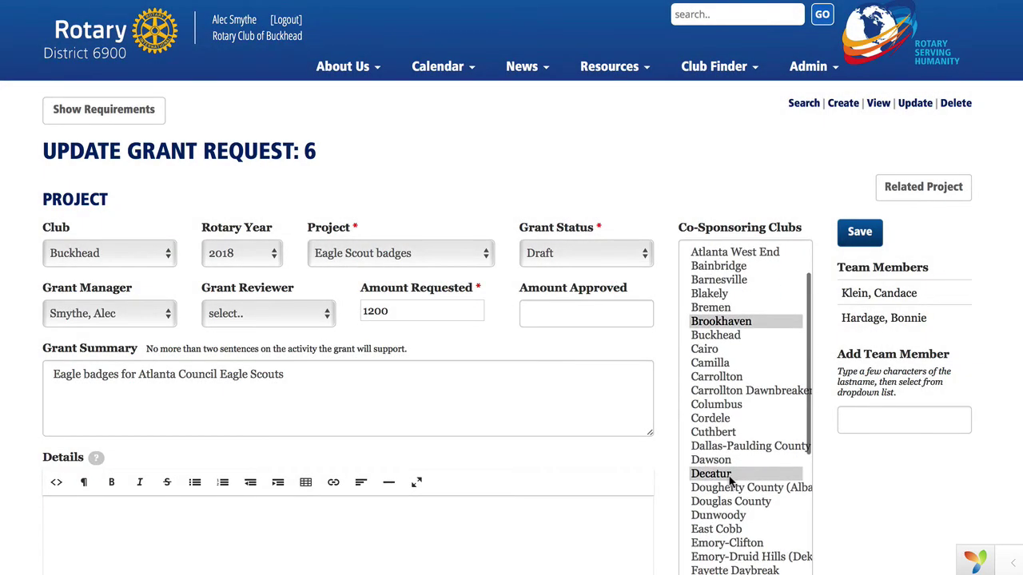
{"action": "scroll", "coordinate": [900, 360], "scroll_direction": "down", "scroll_amount": 12}
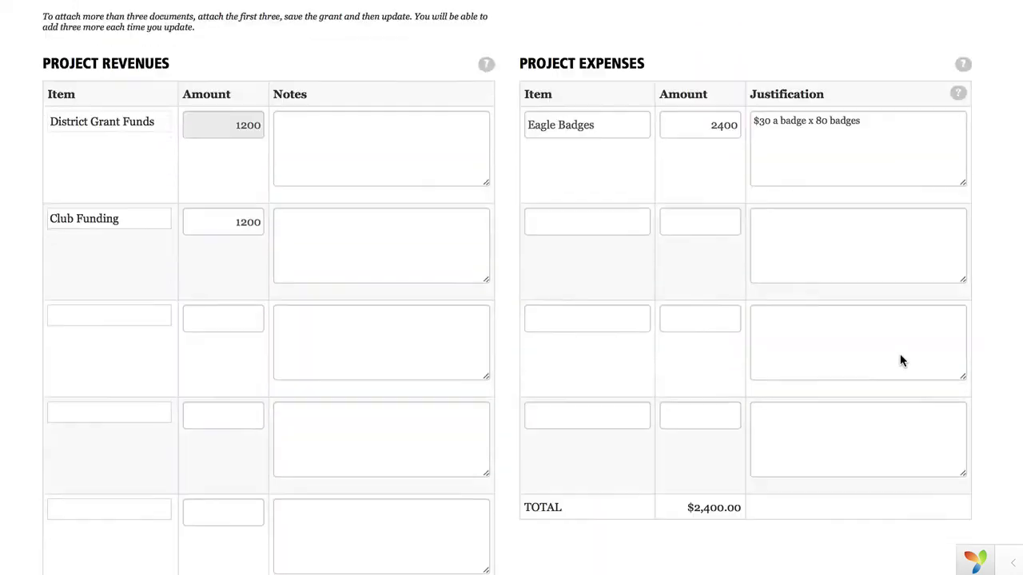
{"action": "scroll", "coordinate": [899, 360], "scroll_direction": "down", "scroll_amount": 2}
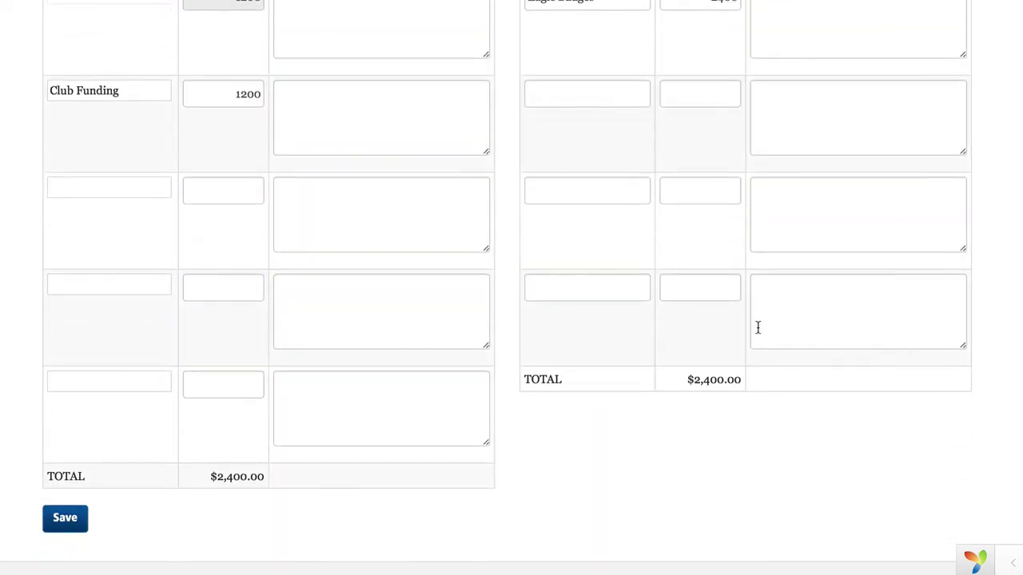
{"action": "left_click", "coordinate": [88, 517]}
- Add the comment "Need to get details on when the award ceremony is" to the grant and save it
{"action": "scroll", "coordinate": [388, 426], "scroll_direction": "down", "scroll_amount": 2}
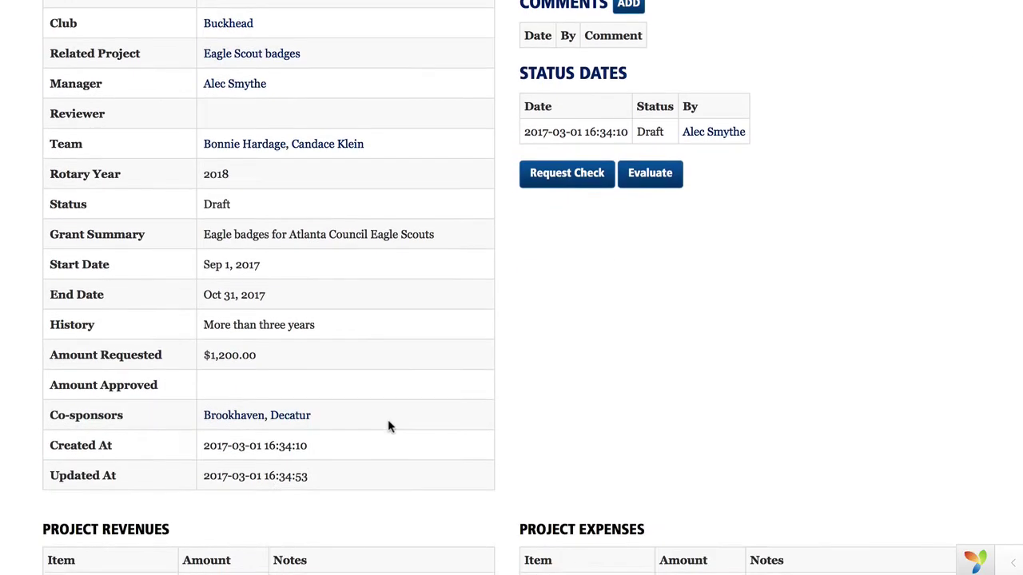
{"action": "scroll", "coordinate": [387, 427], "scroll_direction": "up", "scroll_amount": 1}
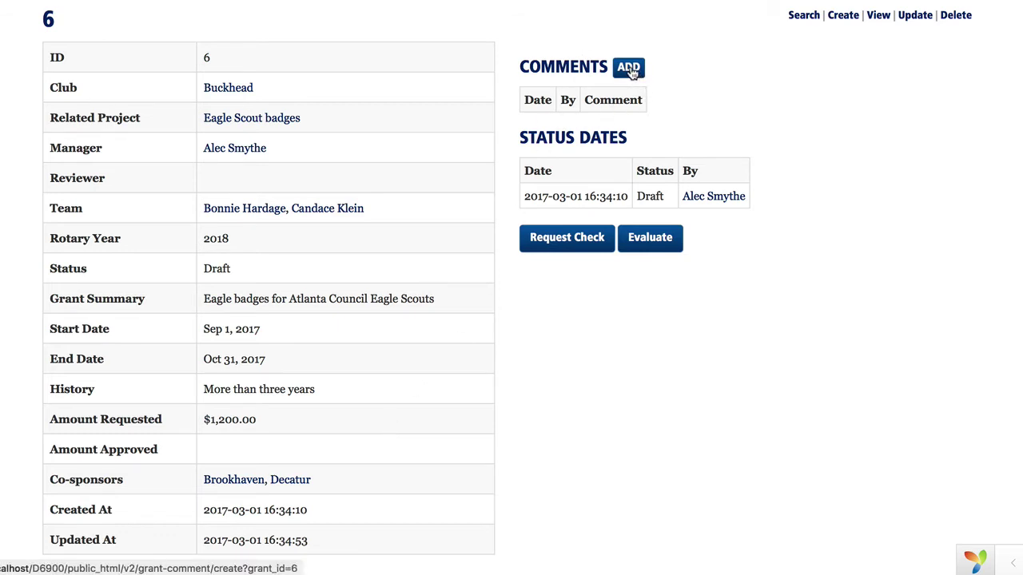
{"action": "scroll", "coordinate": [543, 134], "scroll_direction": "up", "scroll_amount": 1}
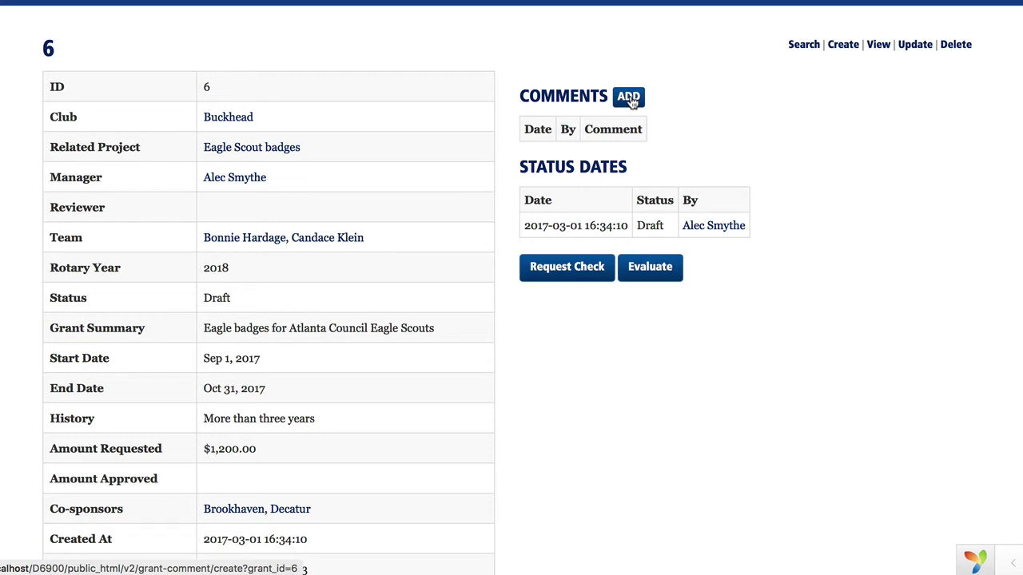
{"action": "left_click", "coordinate": [630, 97]}
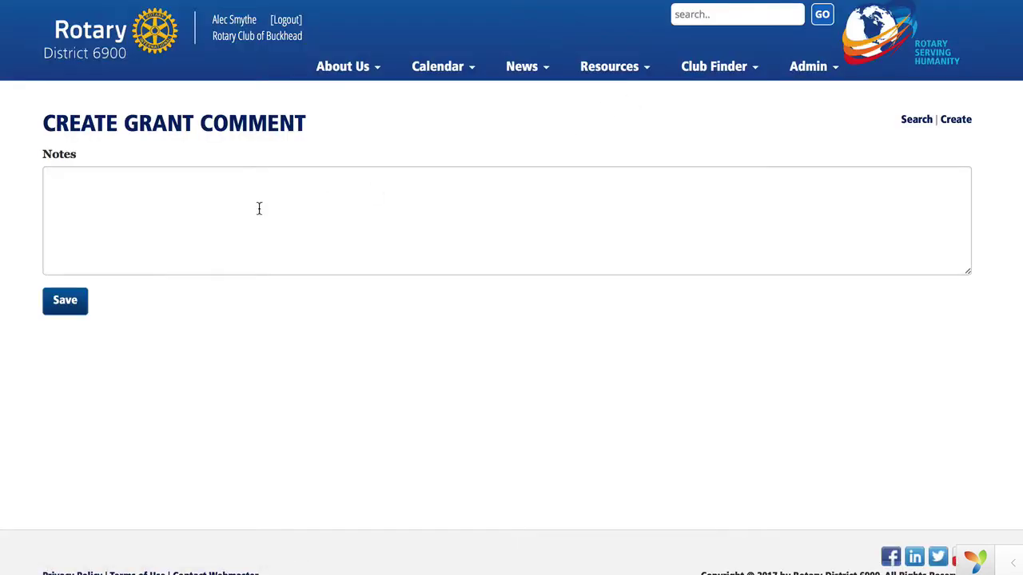
{"action": "left_click", "coordinate": [202, 197]}
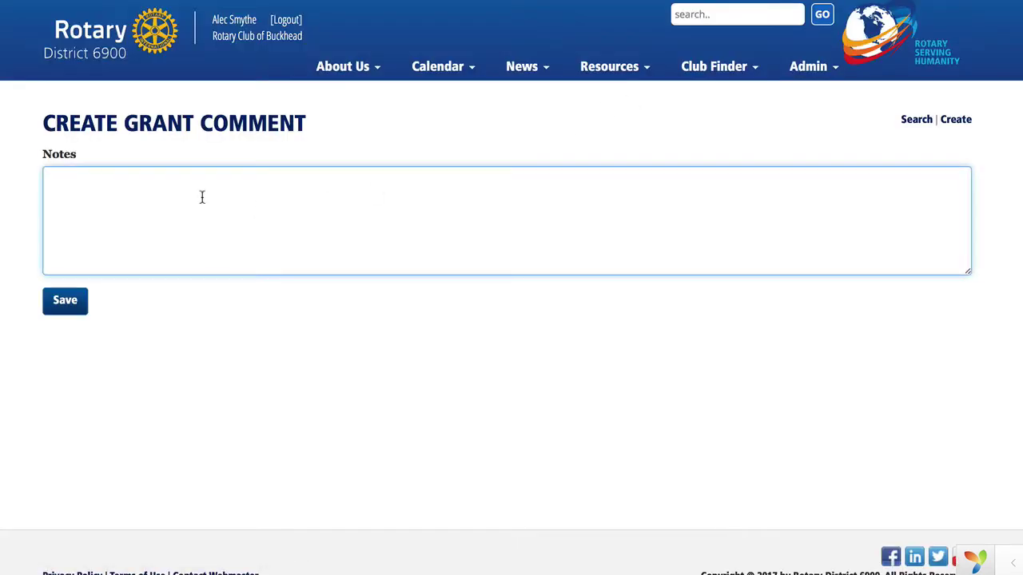
{"action": "type", "text": "Need to get"}
{"action": "type", "text": "details o"}
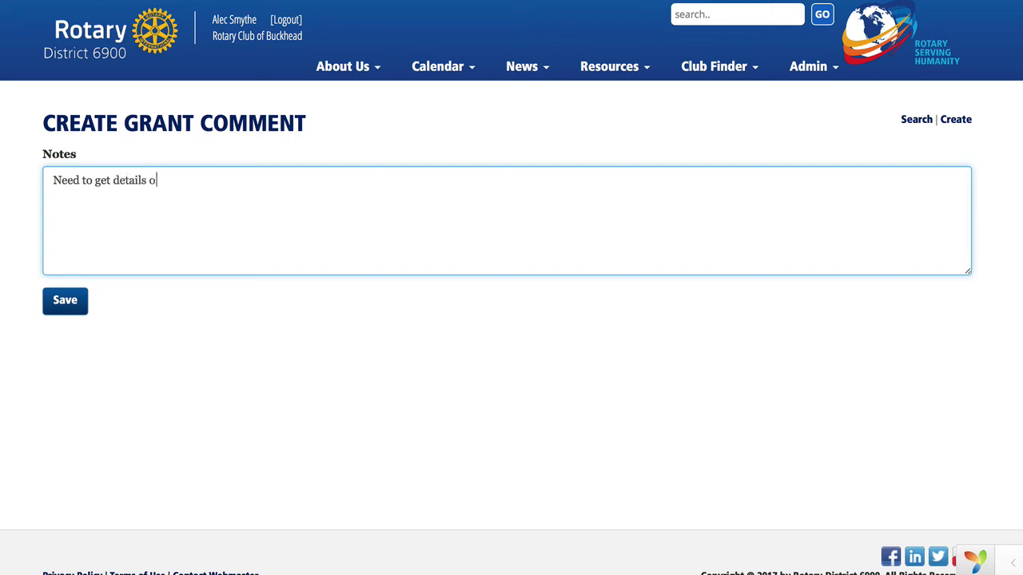
{"action": "type", "text": "n how"}
{"action": "key", "text": "BackSpace"}
{"action": "key", "text": "BackSpace"}
{"action": "key", "text": "BackSpace"}
{"action": "key", "text": "BackSpace"}
{"action": "type", "text": "when the award ce"}
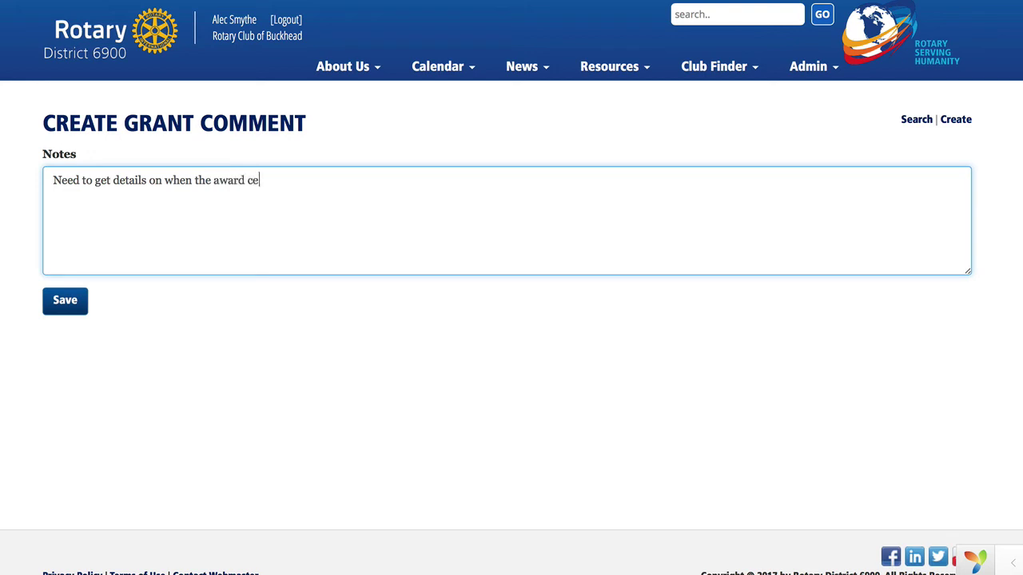
{"action": "type", "text": "remony is"}
{"action": "left_click", "coordinate": [72, 299]}
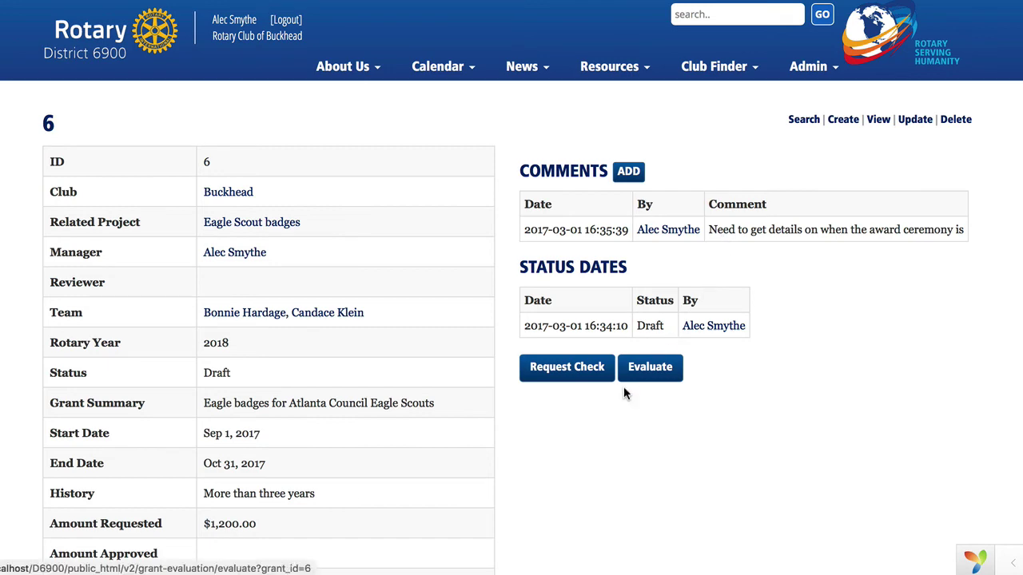
- Try to save the grant with the status "Foundation Chair Approved", agreeing to the certification requirements
{"action": "scroll", "coordinate": [622, 391], "scroll_direction": "down", "scroll_amount": 1}
{"action": "scroll", "coordinate": [620, 395], "scroll_direction": "down", "scroll_amount": 5}
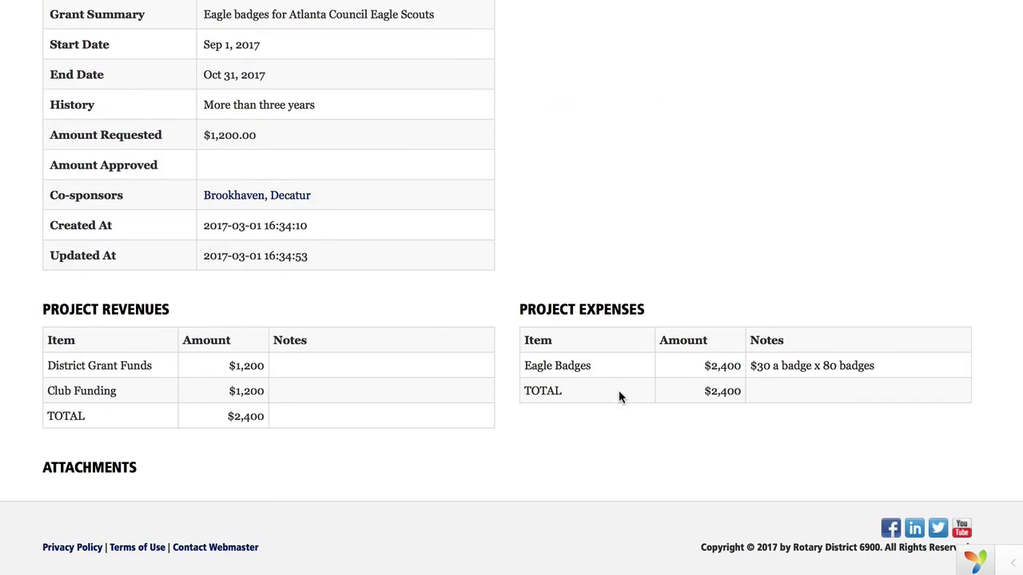
{"action": "scroll", "coordinate": [619, 393], "scroll_direction": "up", "scroll_amount": 6}
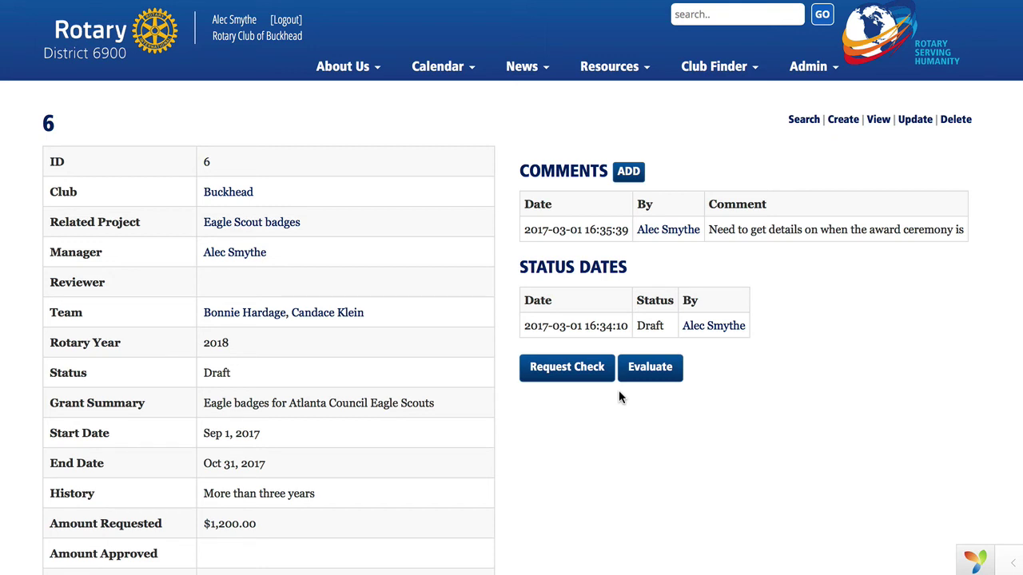
{"action": "left_click", "coordinate": [916, 119]}
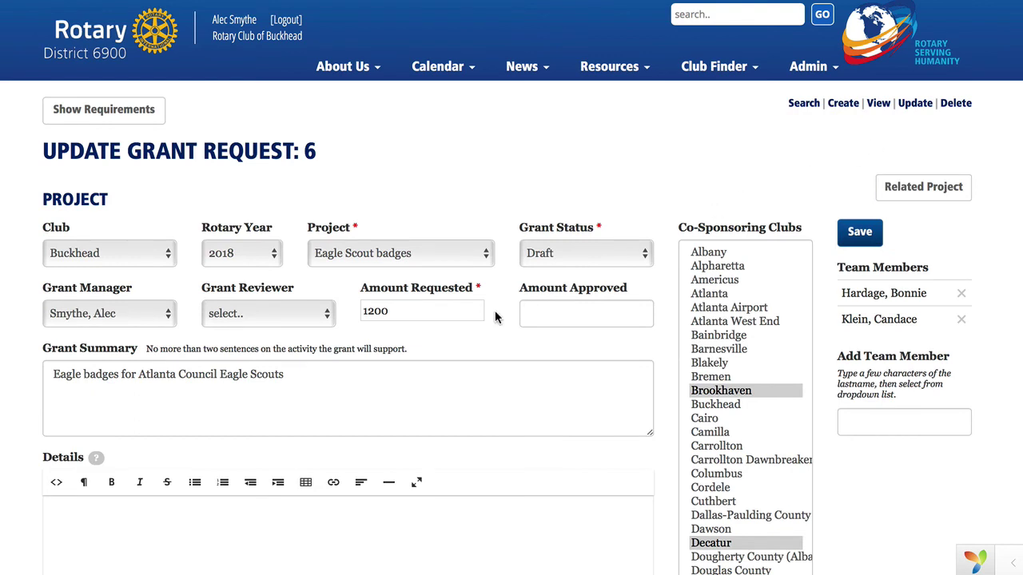
{"action": "left_click", "coordinate": [639, 259]}
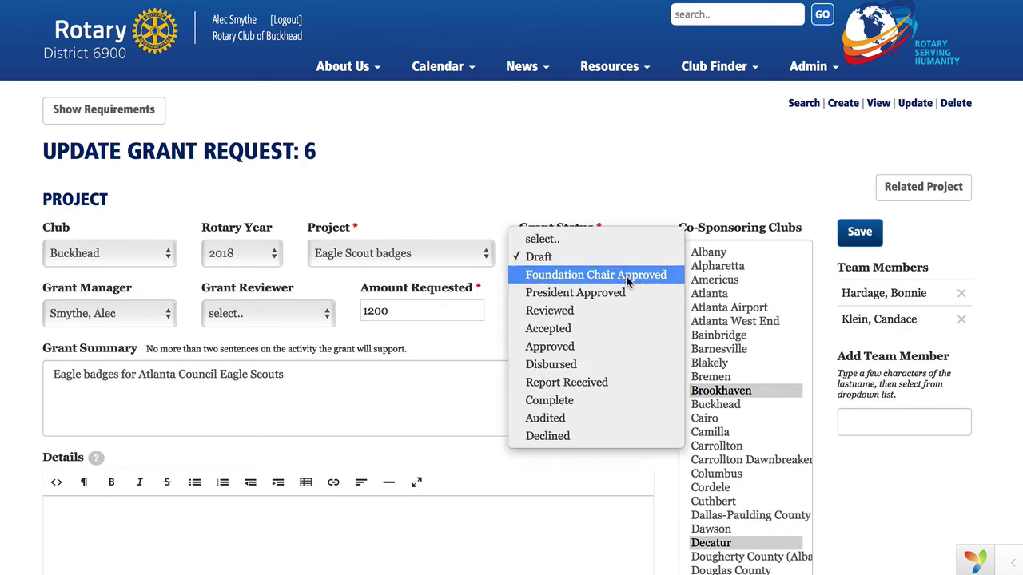
{"action": "left_click", "coordinate": [626, 275]}
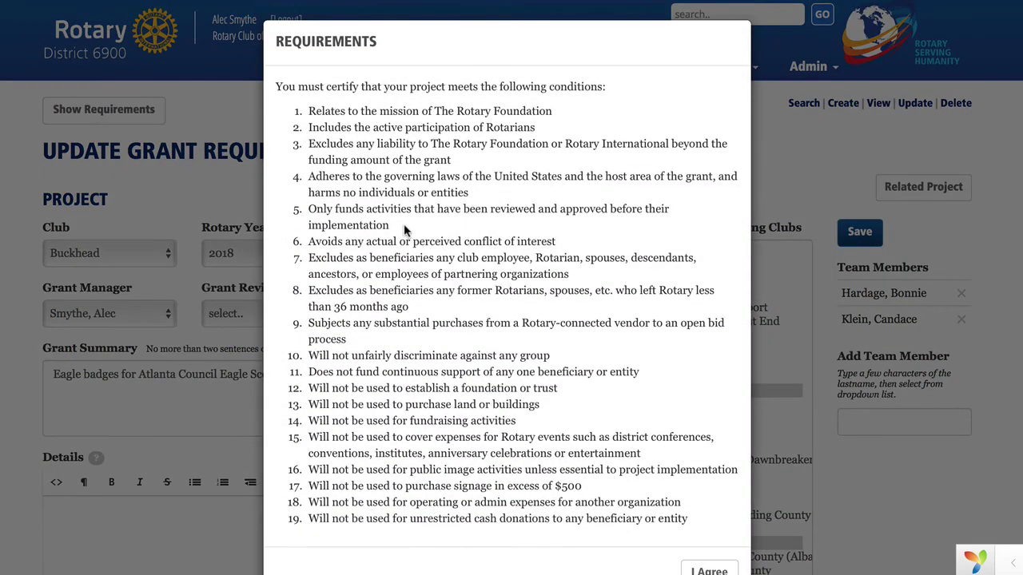
{"action": "scroll", "coordinate": [404, 224], "scroll_direction": "down", "scroll_amount": 1}
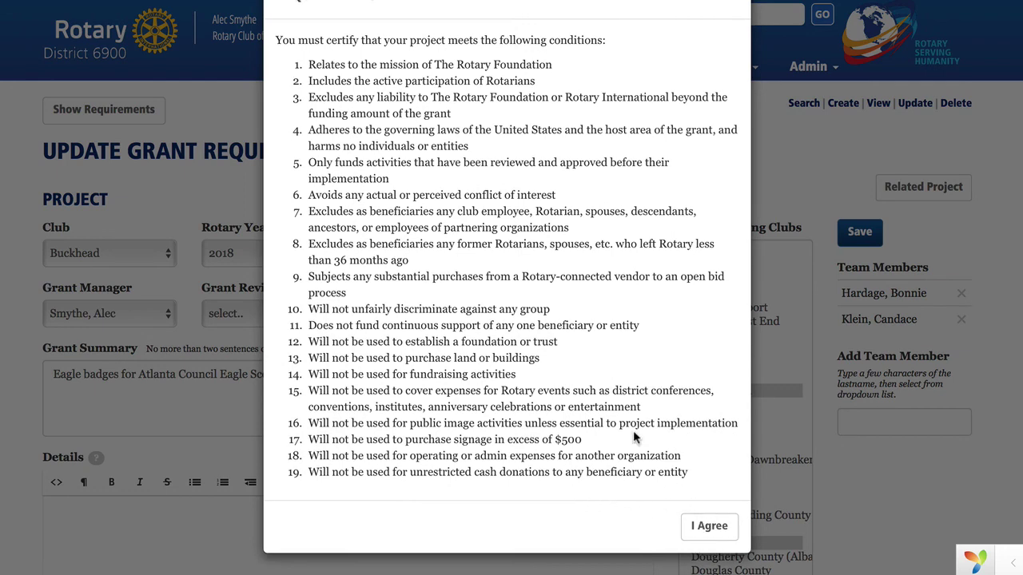
{"action": "left_click", "coordinate": [705, 526]}
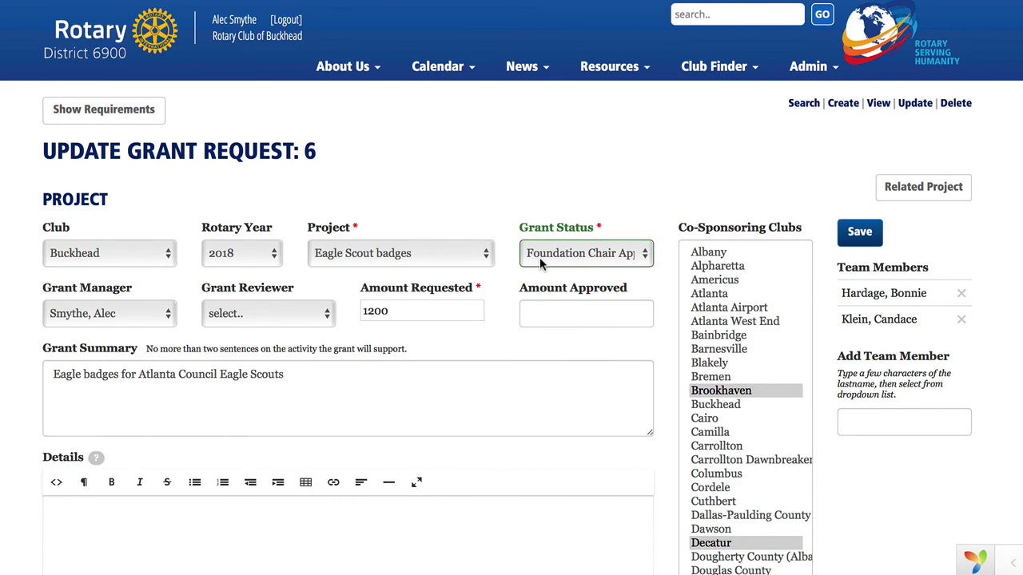
{"action": "scroll", "coordinate": [539, 257], "scroll_direction": "down", "scroll_amount": 6}
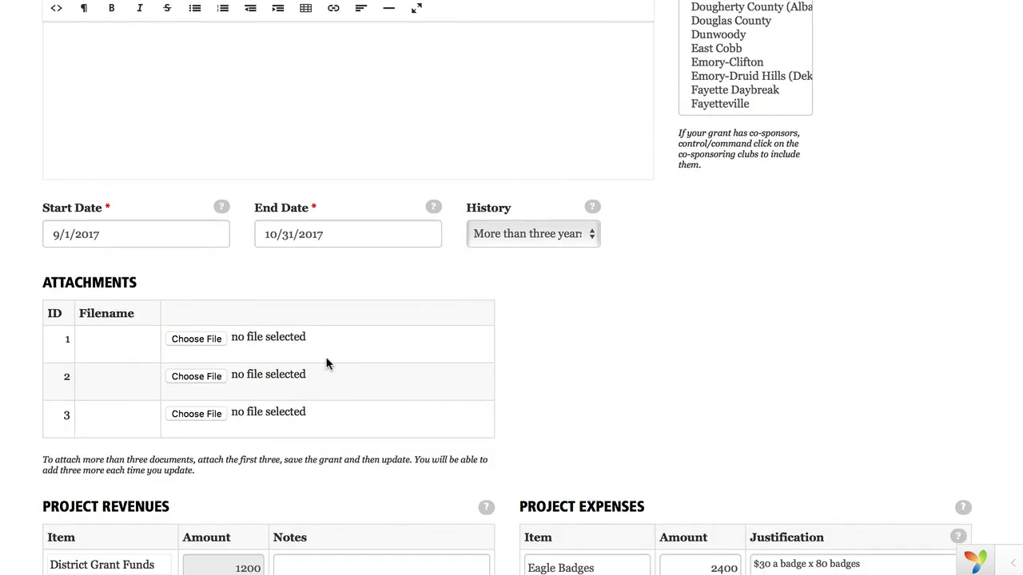
{"action": "scroll", "coordinate": [326, 364], "scroll_direction": "down", "scroll_amount": 6}
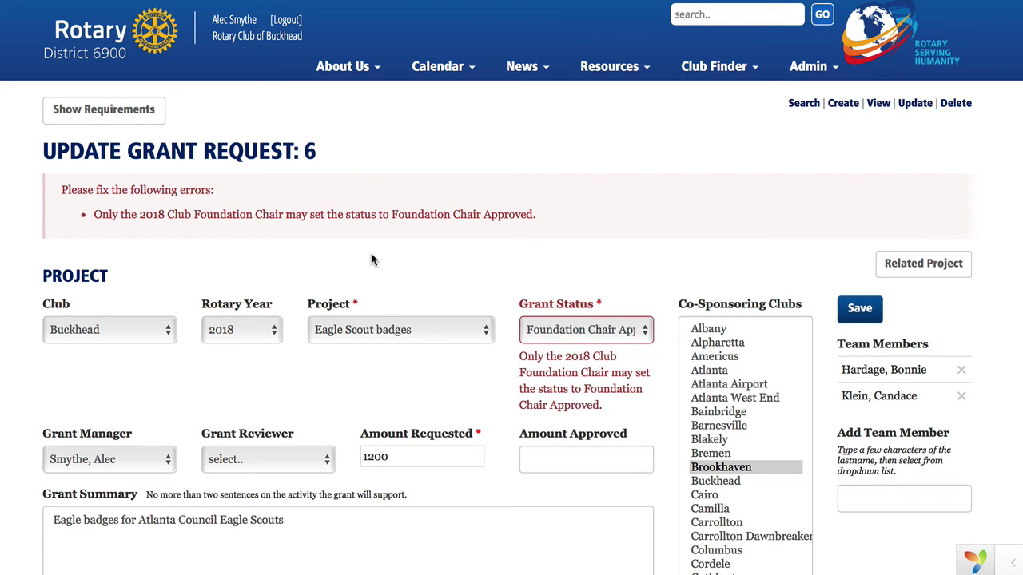
- Check the available grant status options
{"action": "left_click", "coordinate": [649, 331]}
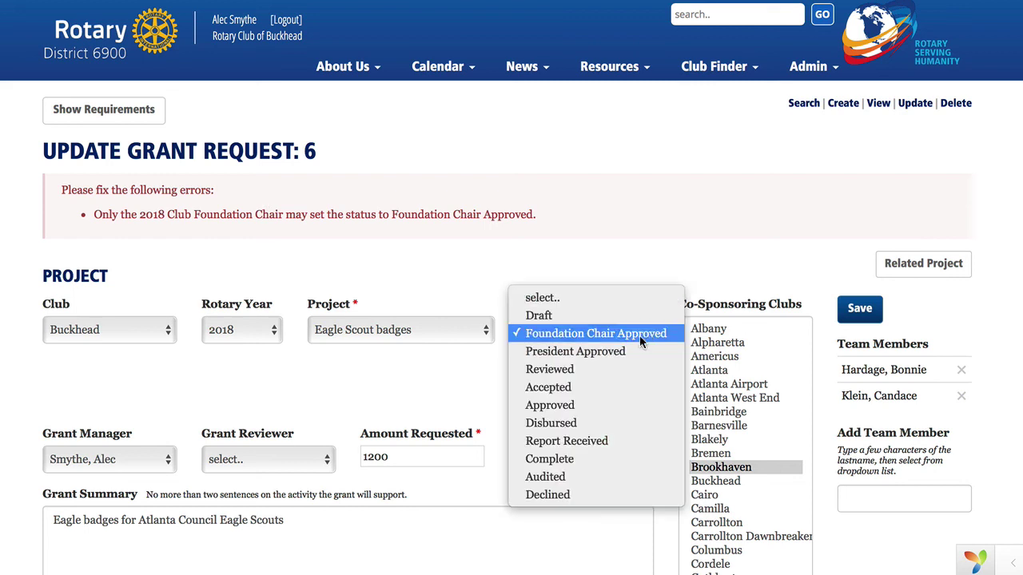
{"action": "left_click", "coordinate": [605, 277]}
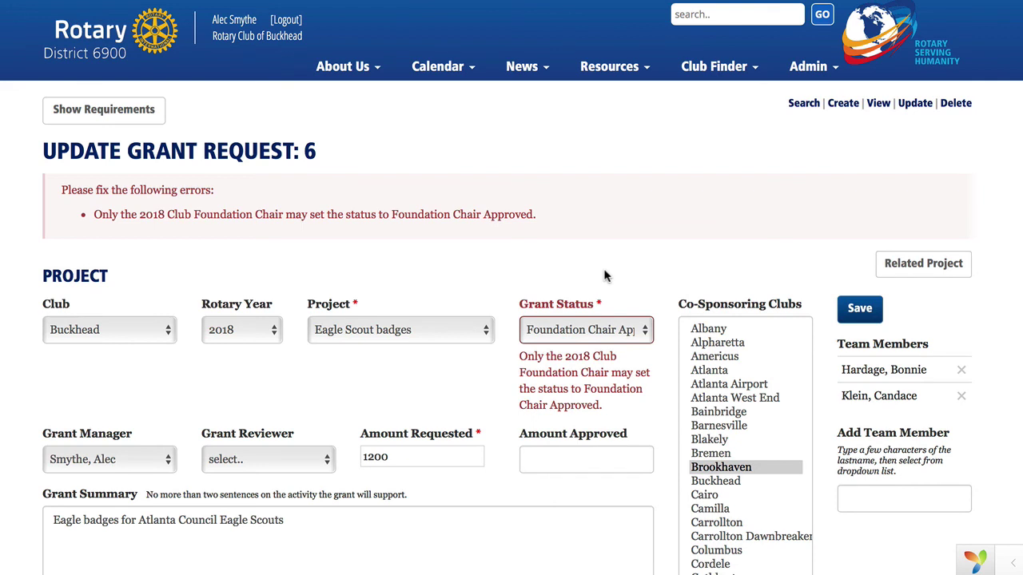